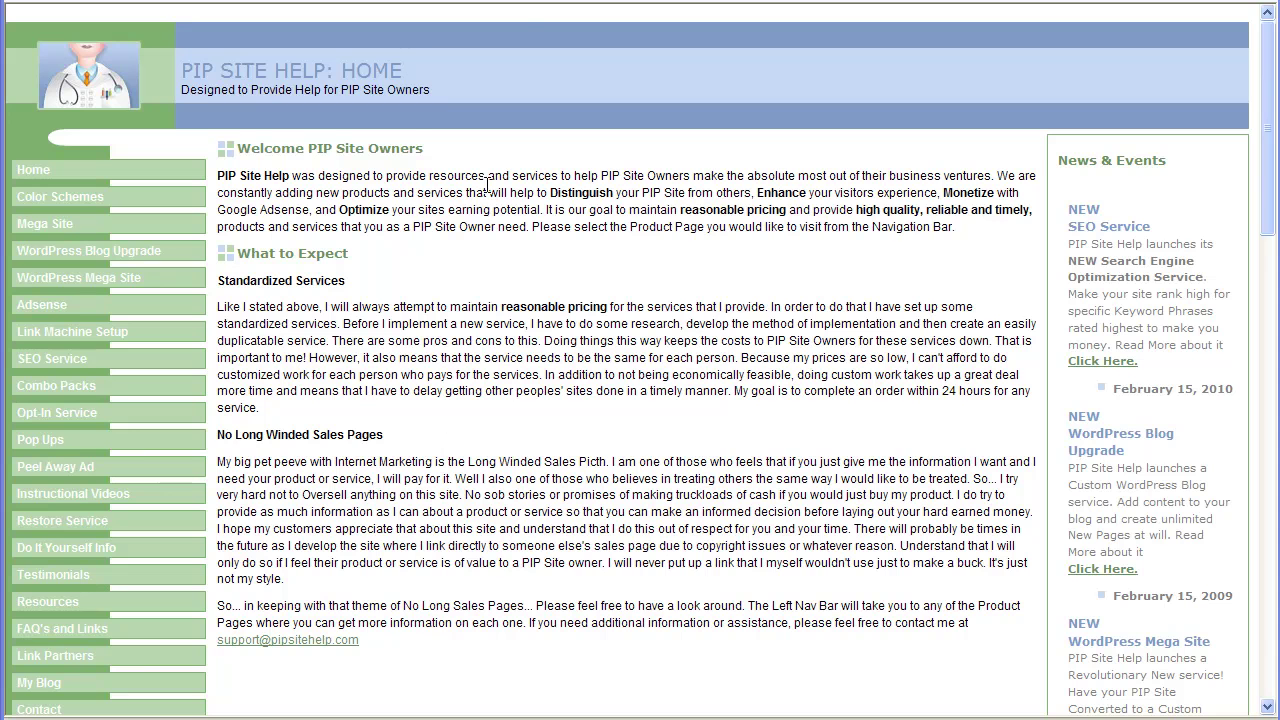
Step: Switch to the Plugins page of the Off The Wall Graffiti WordPress site
key(ctrl+Tab)
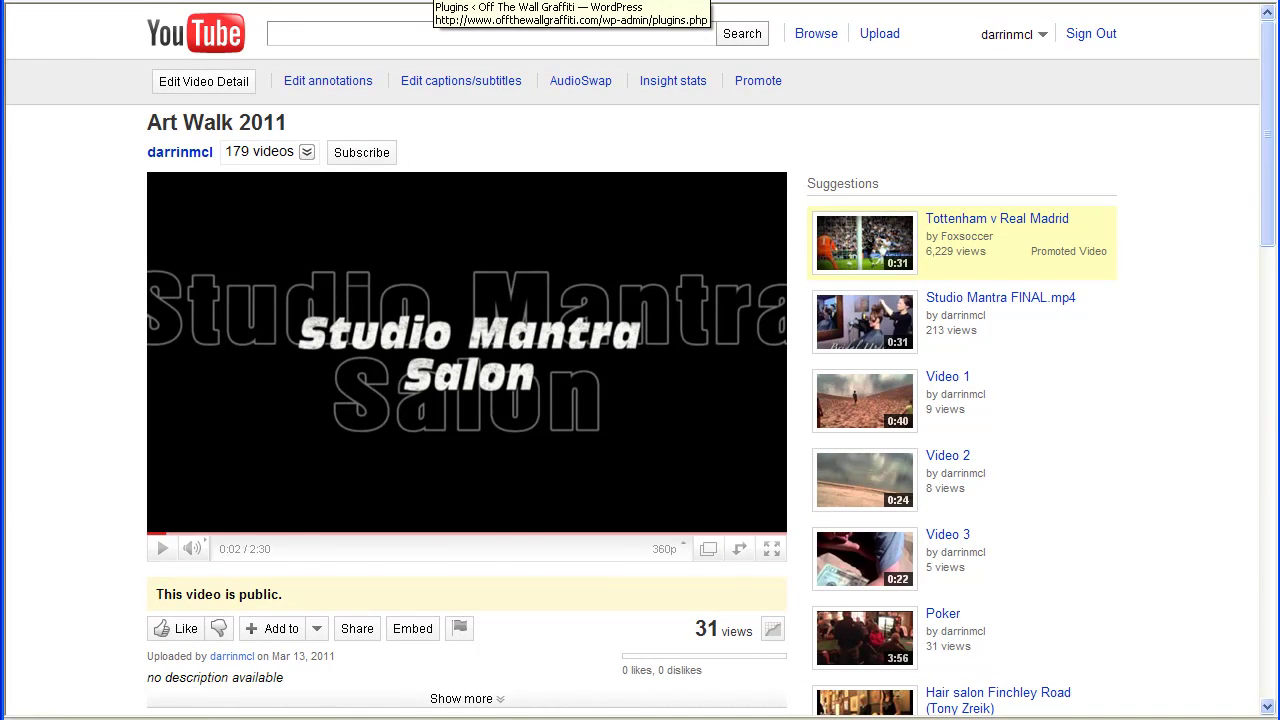
click(440, 2)
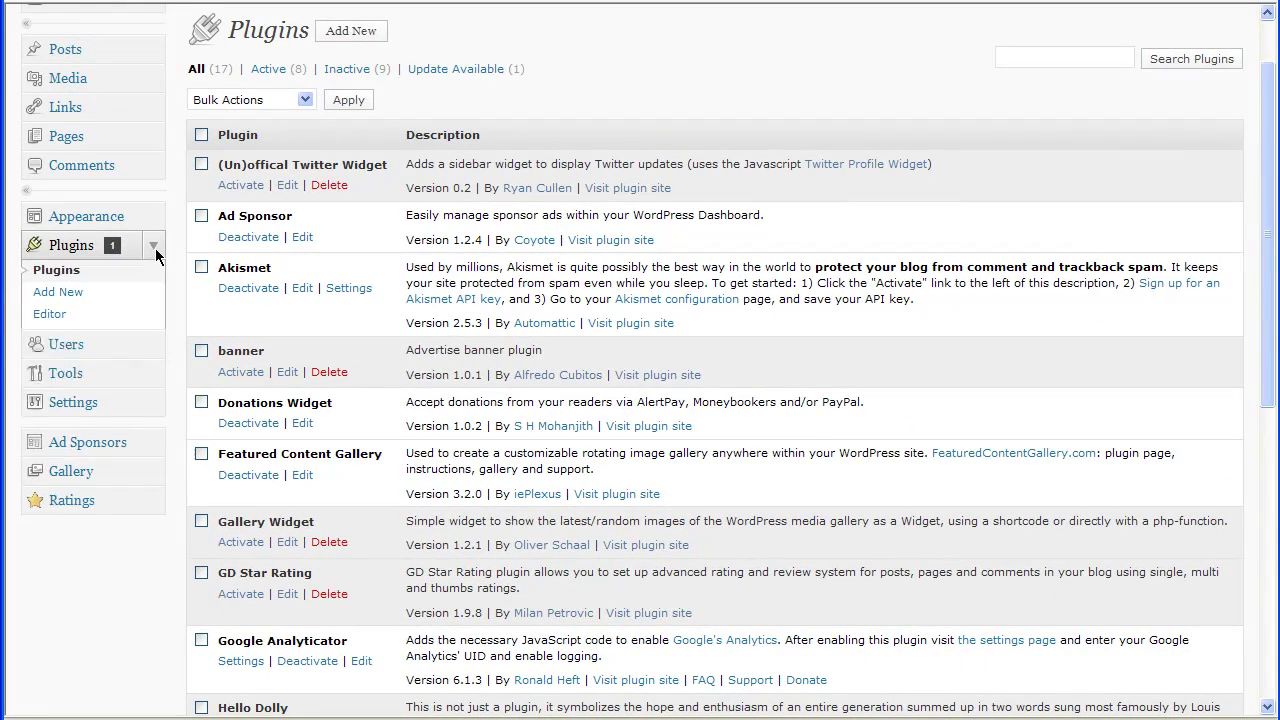
click(175, 237)
click(175, 237)
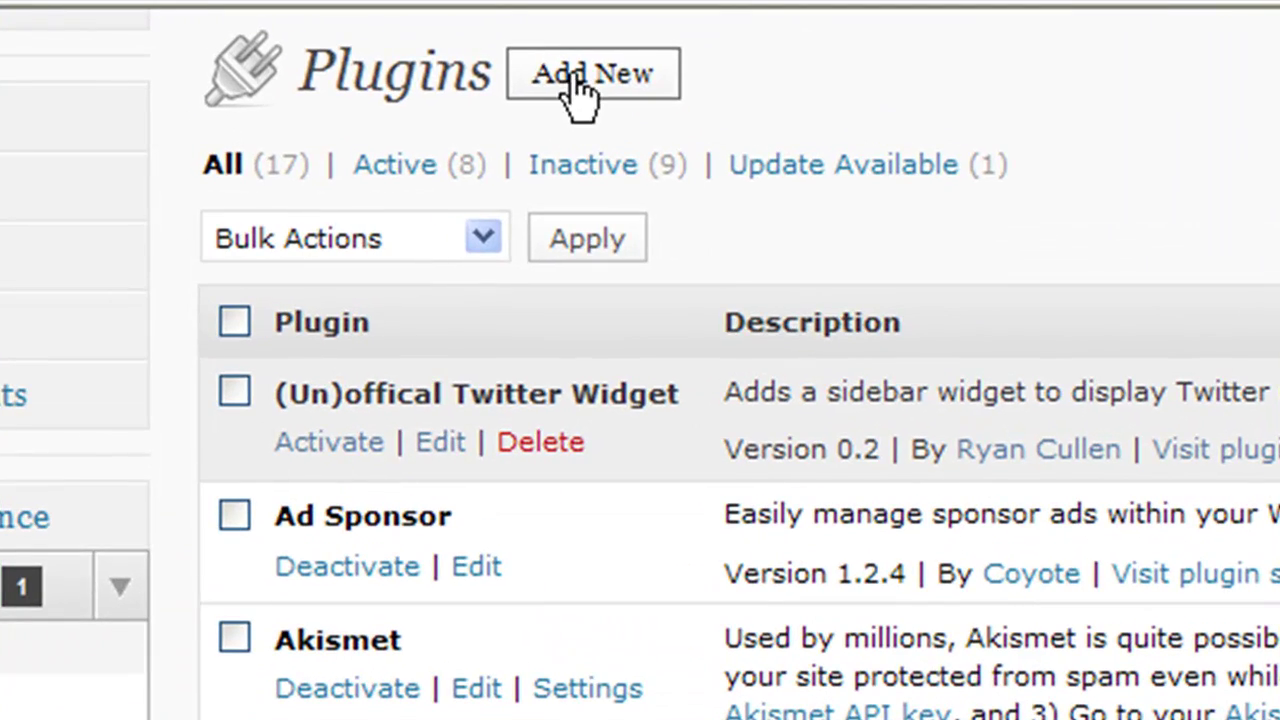
Step: Start adding a new plugin and search the plugin directory for the term ezpz
click(576, 84)
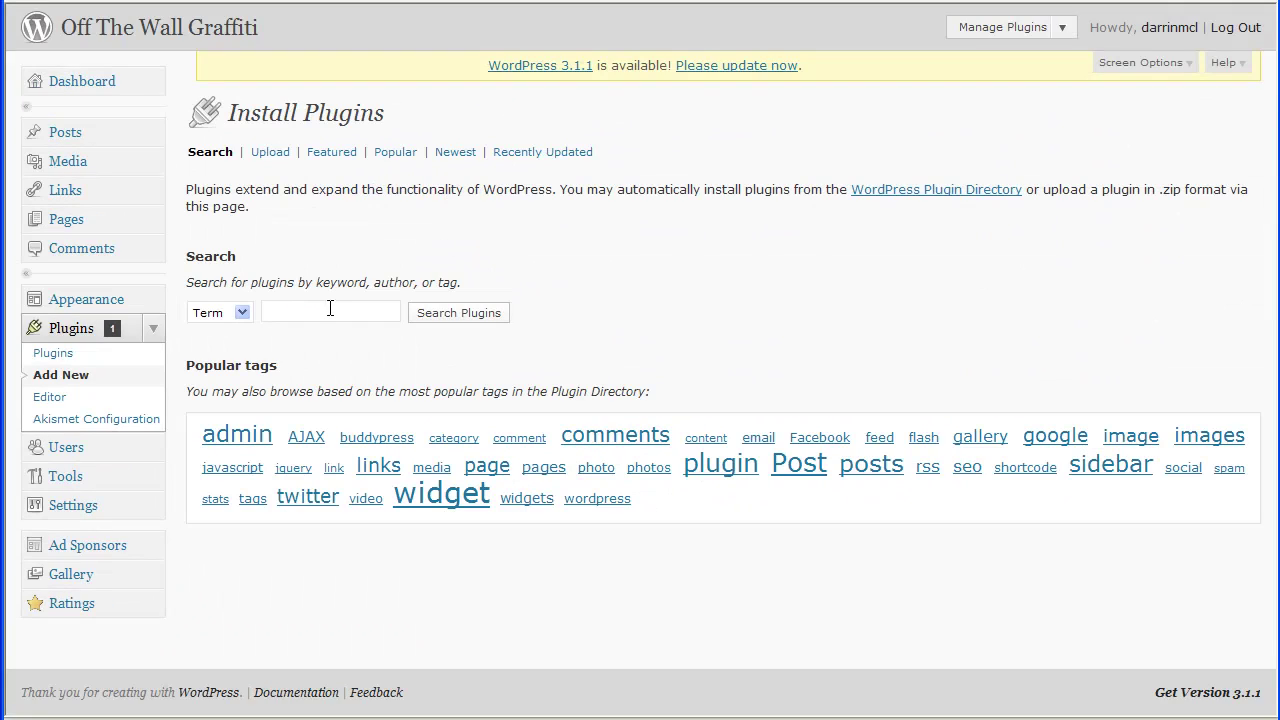
click(330, 310)
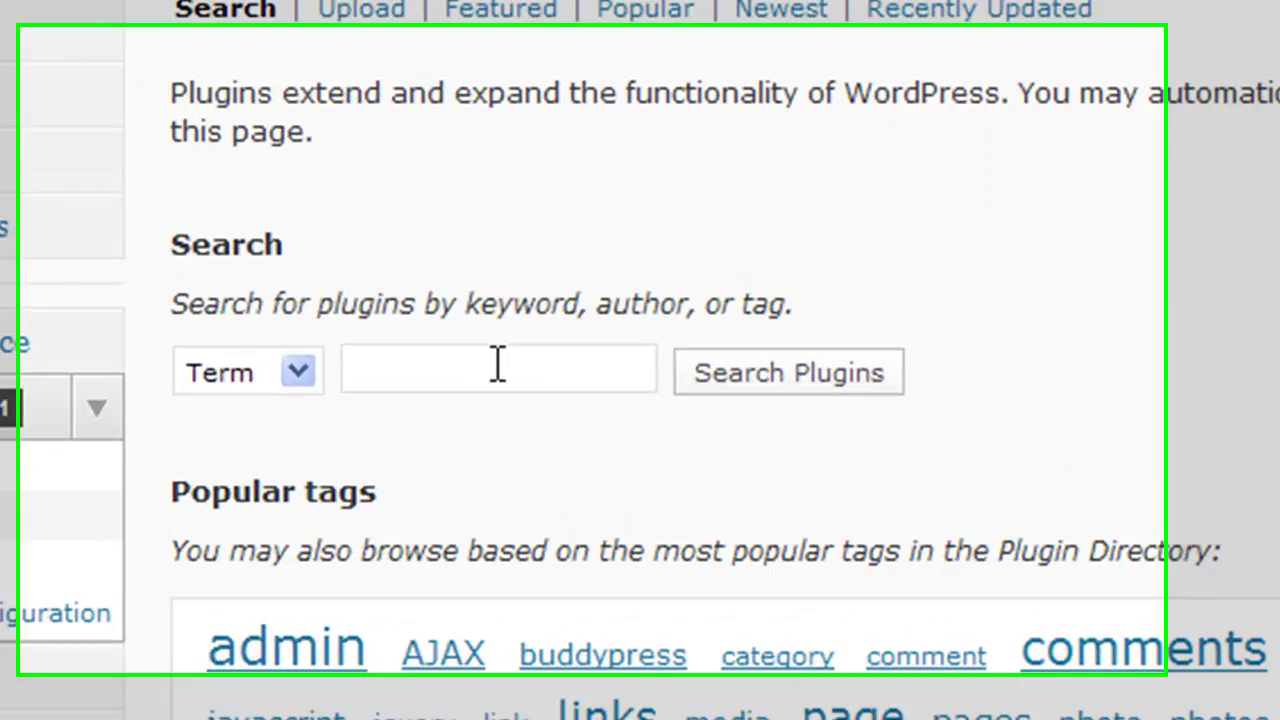
text(ezpz)
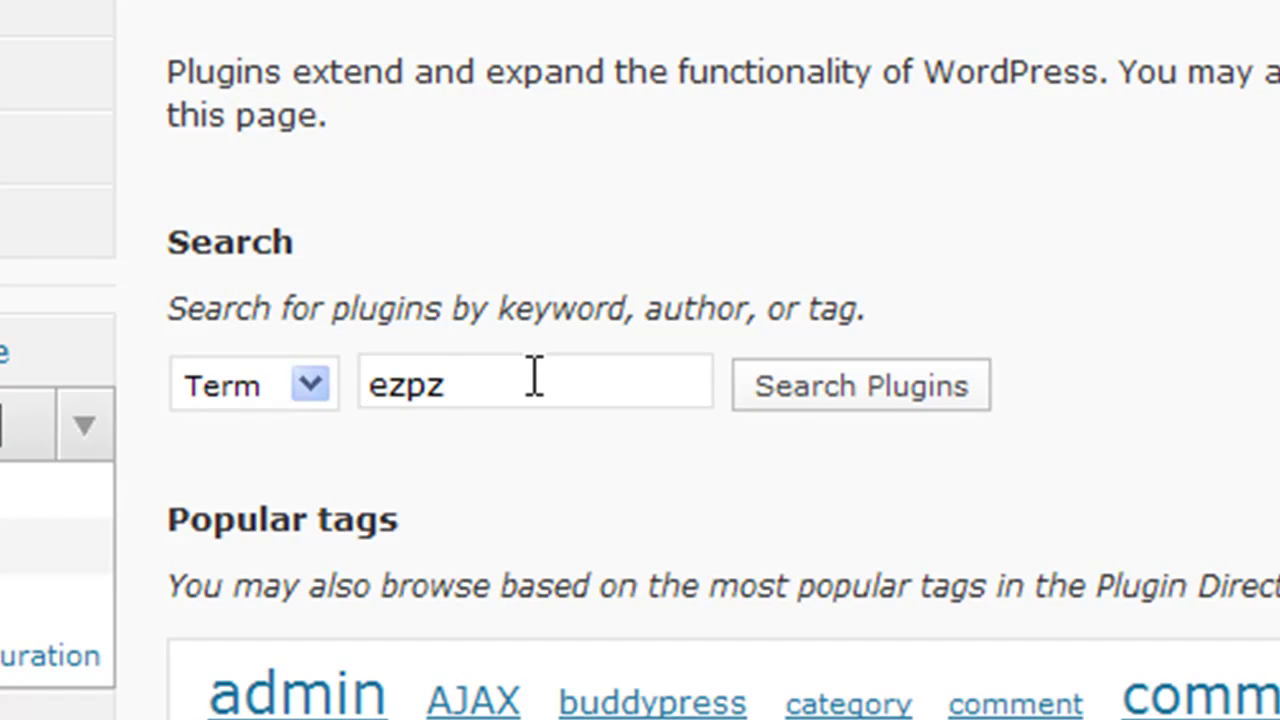
click(868, 398)
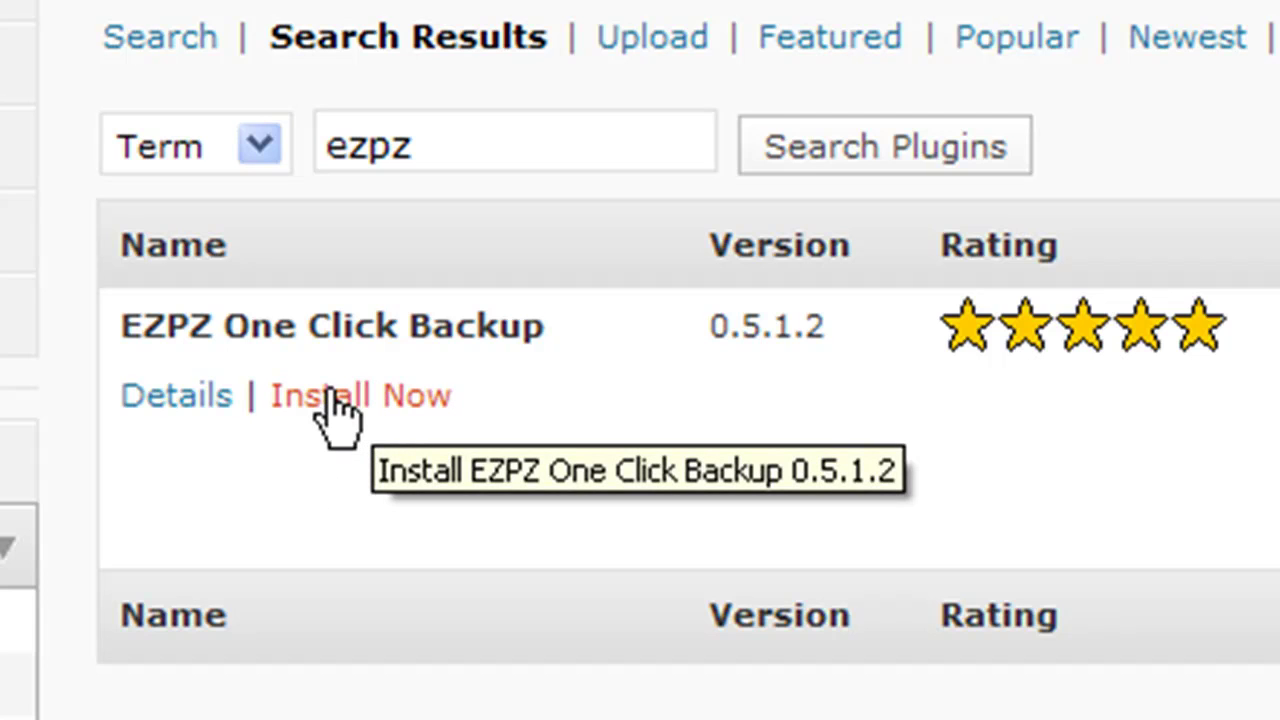
Step: Install and activate the EZPZ One Click Backup 0.5.1.2 plugin, and locate its entry in the plugin list
click(332, 398)
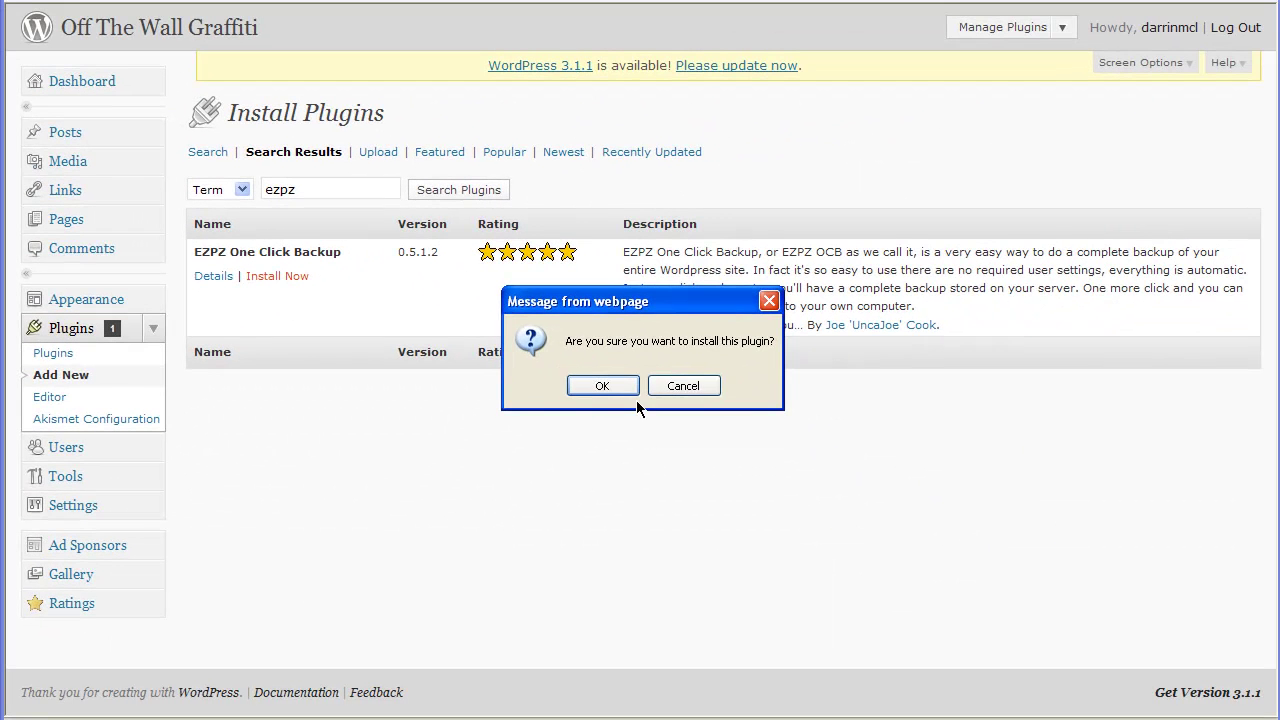
click(583, 390)
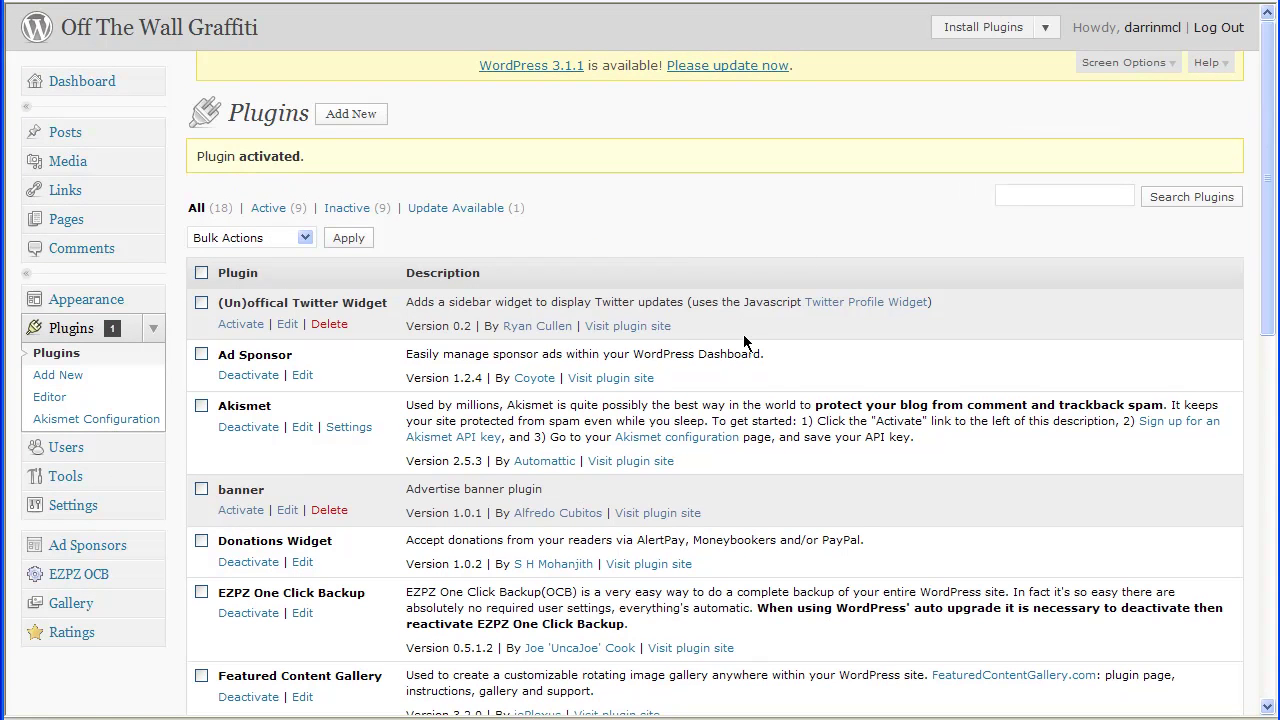
scroll(743, 340, down, 3)
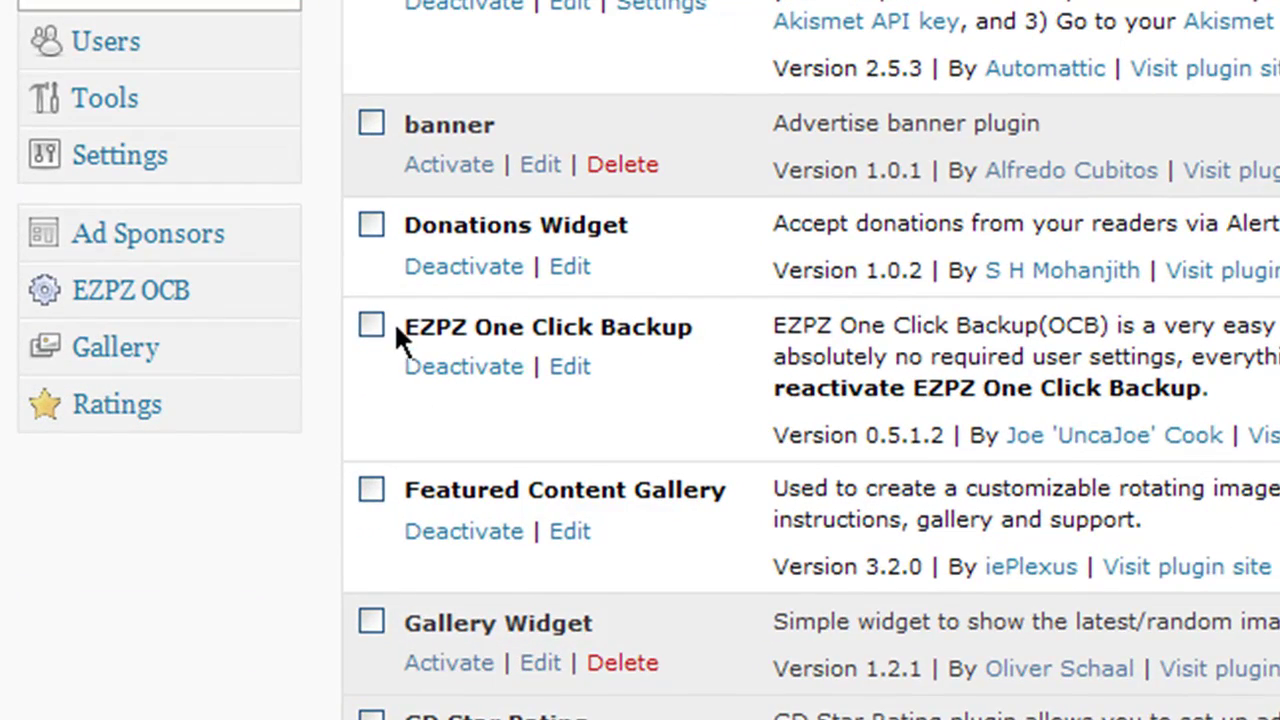
drag(397, 323, 723, 343)
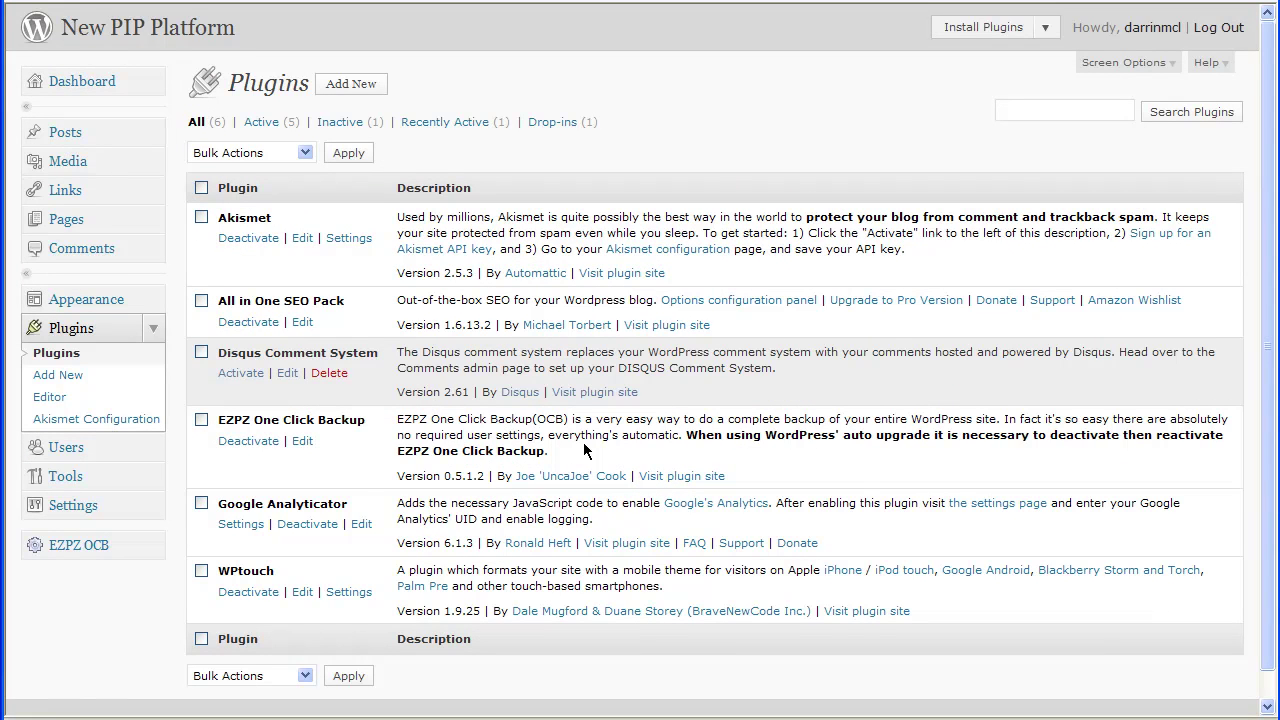
Step: Open the EZPZ OCB about page on the New PIP Platform site and read its features and server requirements
scroll(586, 450, down, 1)
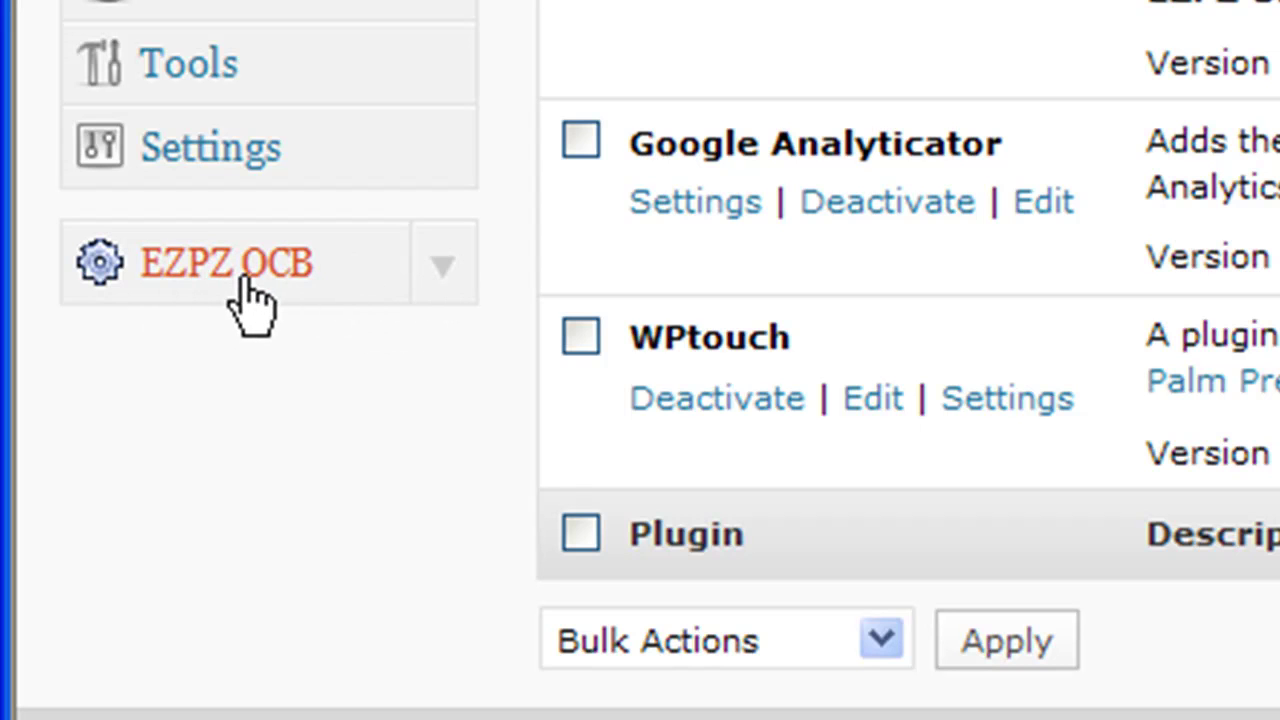
click(442, 270)
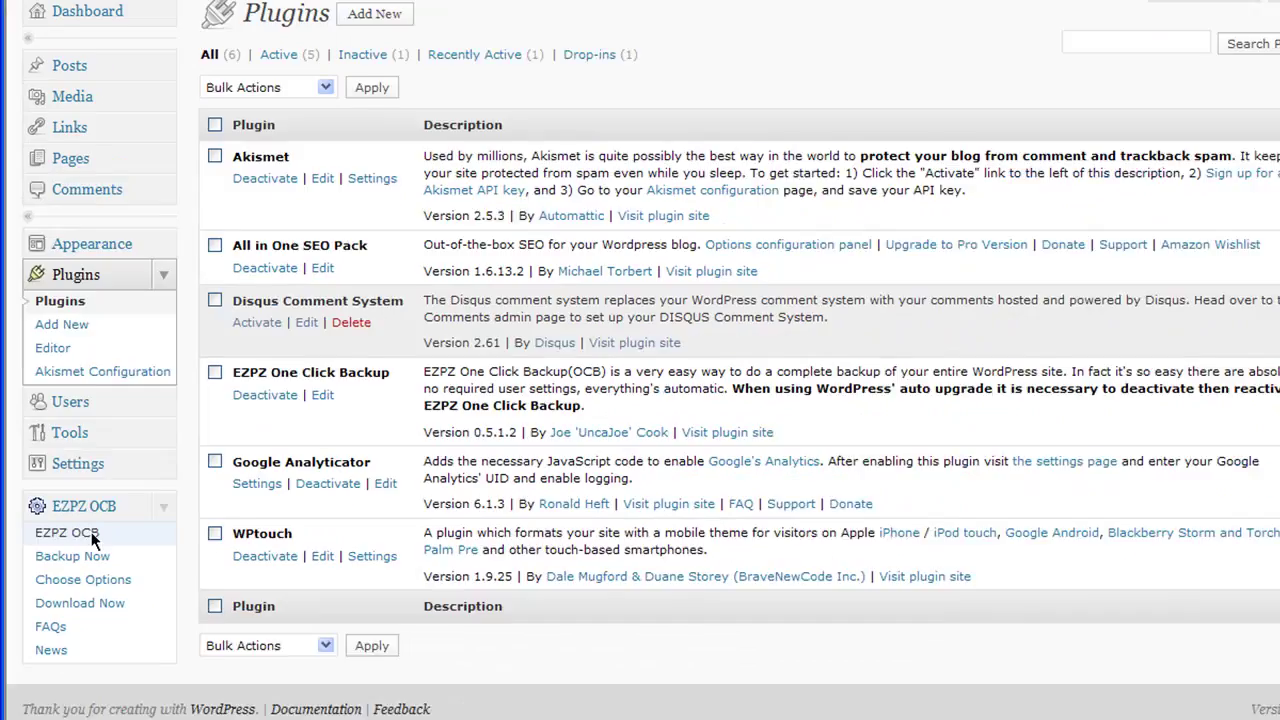
click(255, 338)
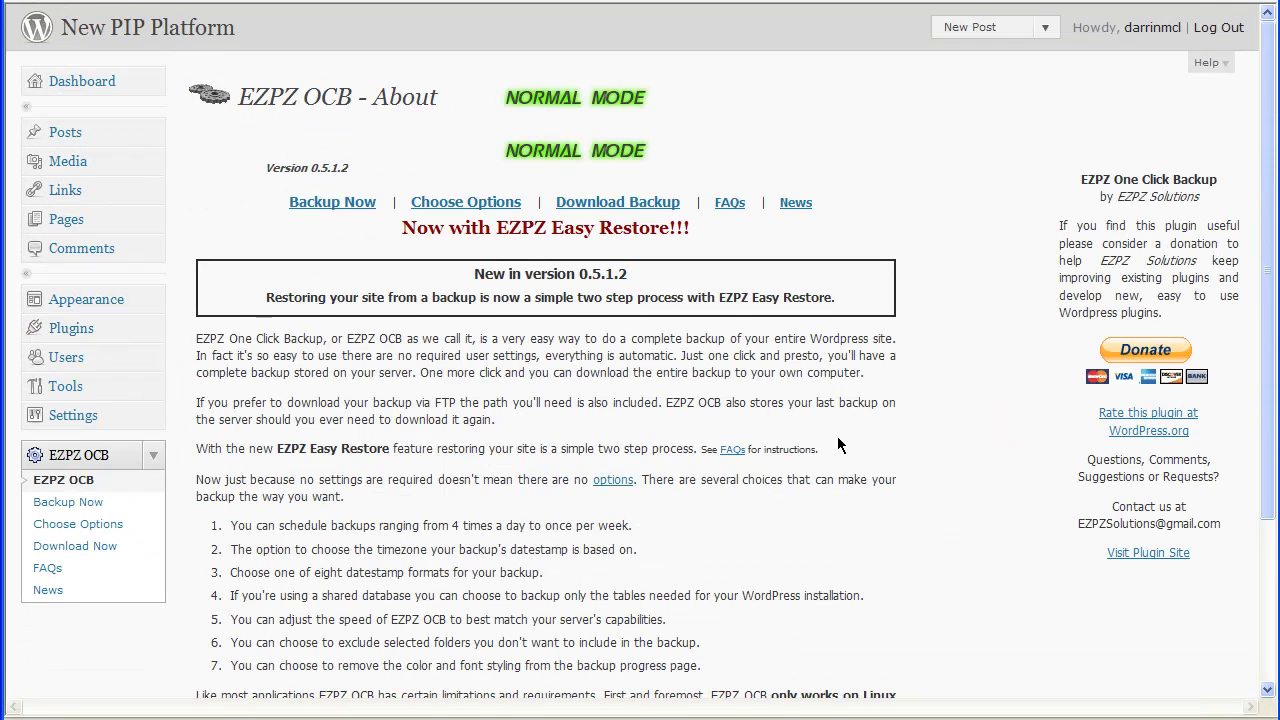
scroll(857, 480, down, 3)
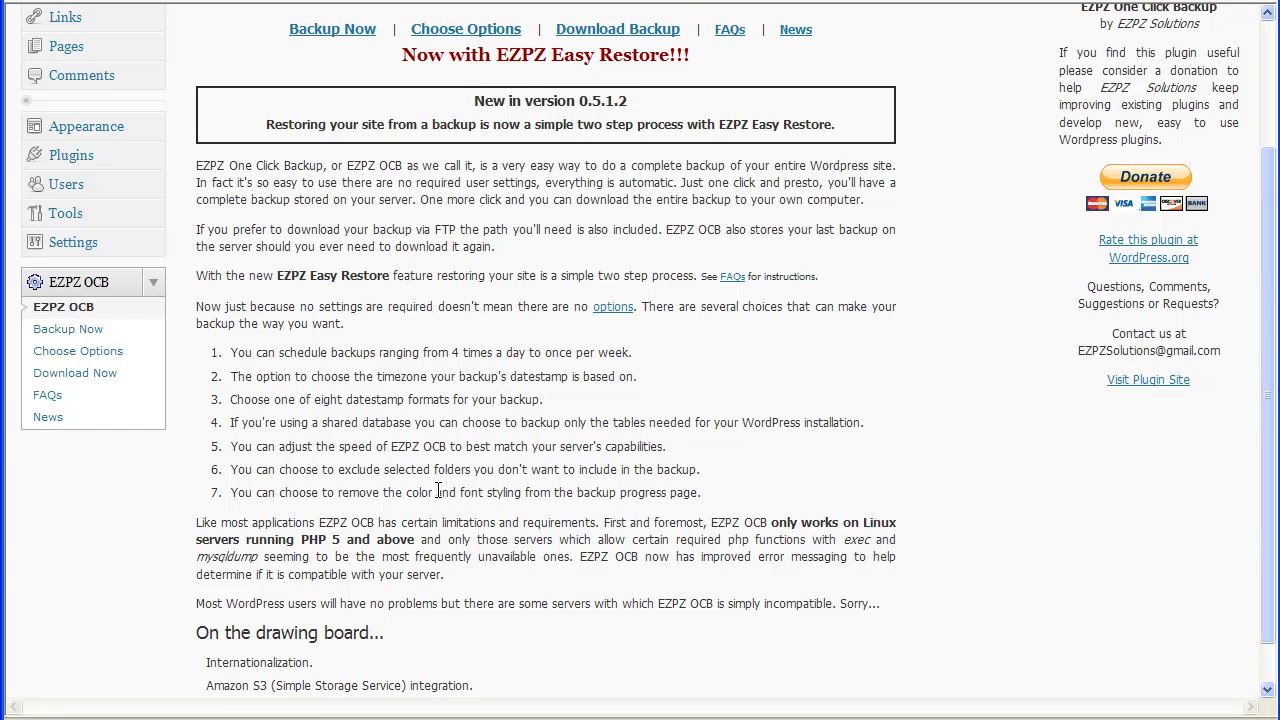
scroll(437, 517, down, 1)
scroll(440, 500, up, 3)
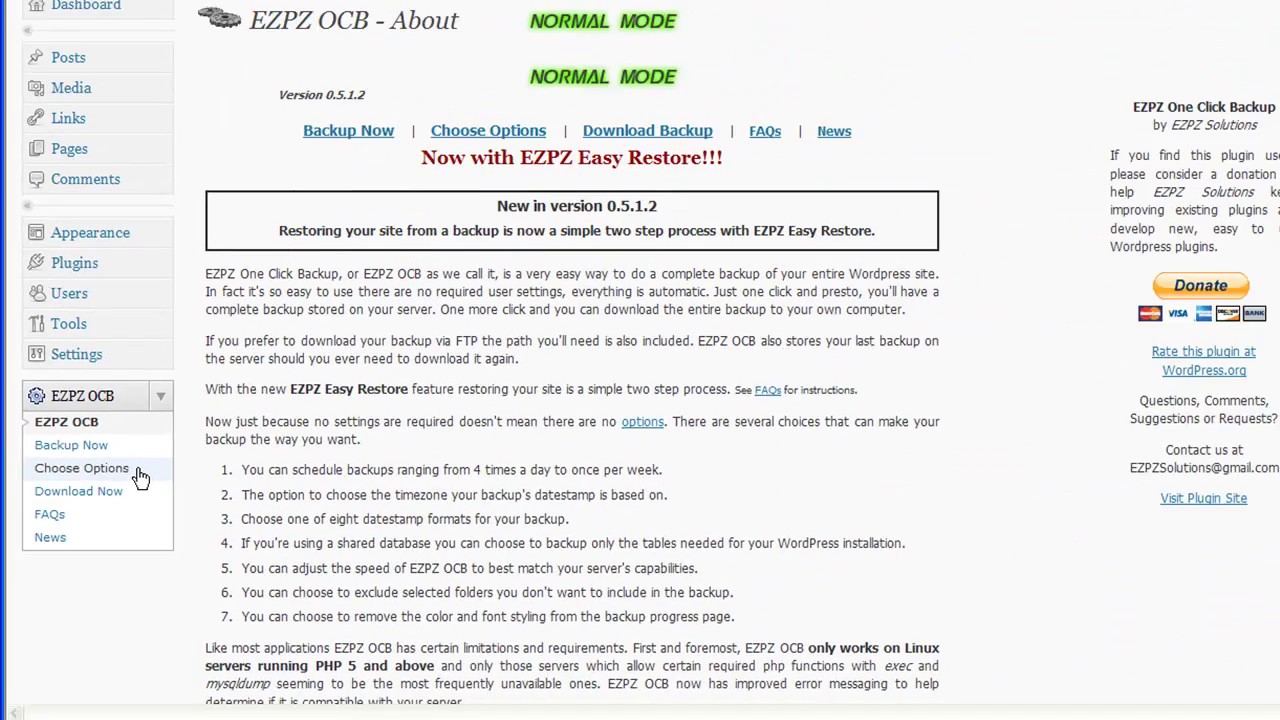
Step: Open the EZPZ OCB options and set the backup schedule to one time a day
click(275, 350)
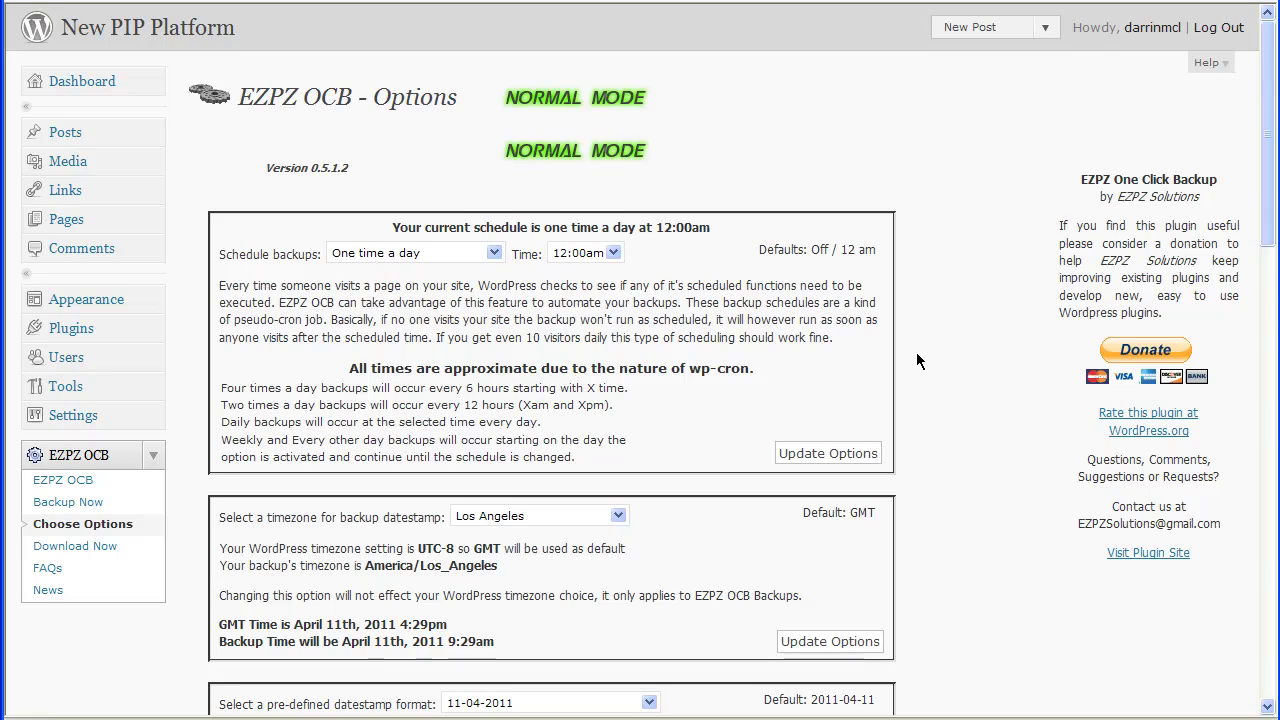
scroll(916, 352, down, 3)
scroll(916, 352, down, 12)
scroll(916, 352, up, 15)
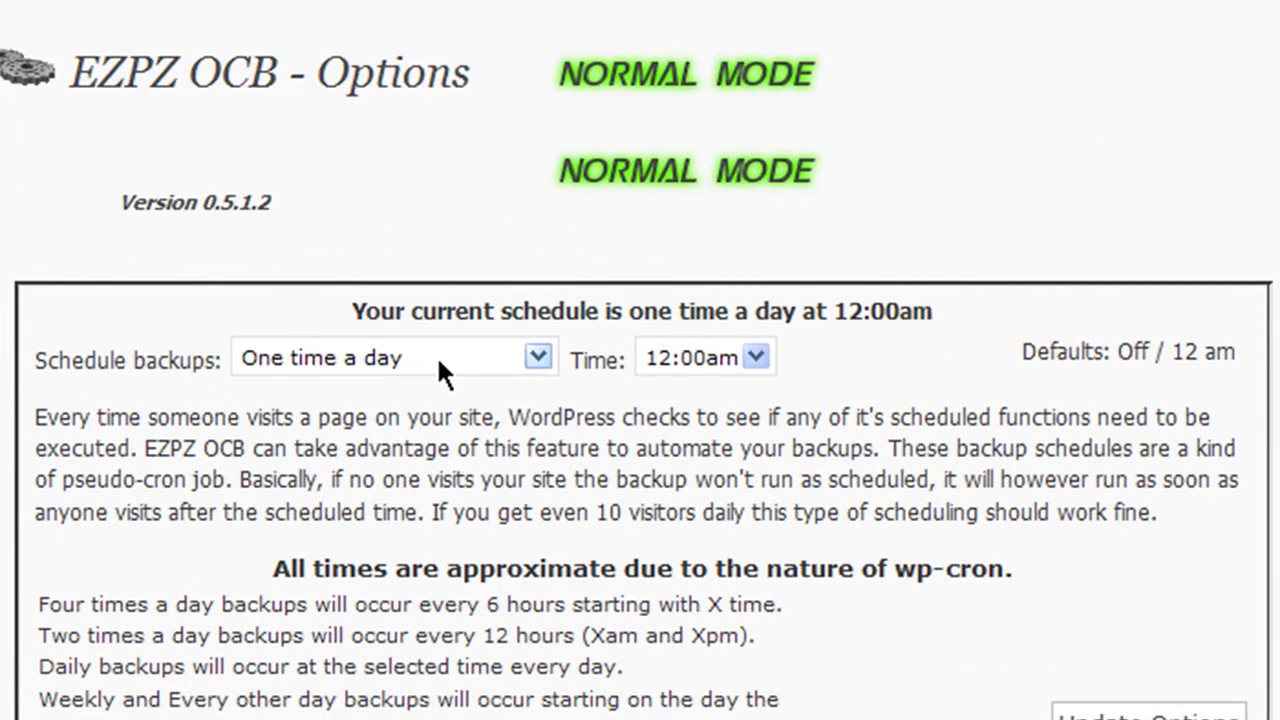
click(440, 372)
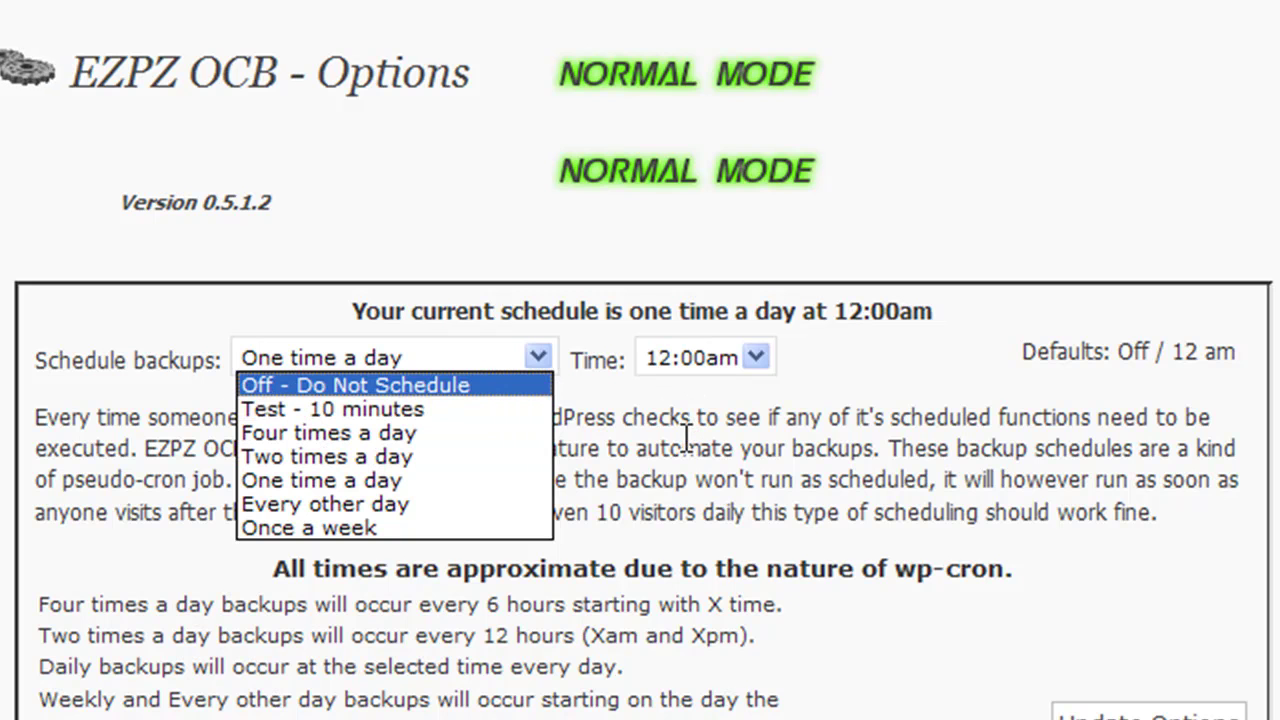
click(343, 480)
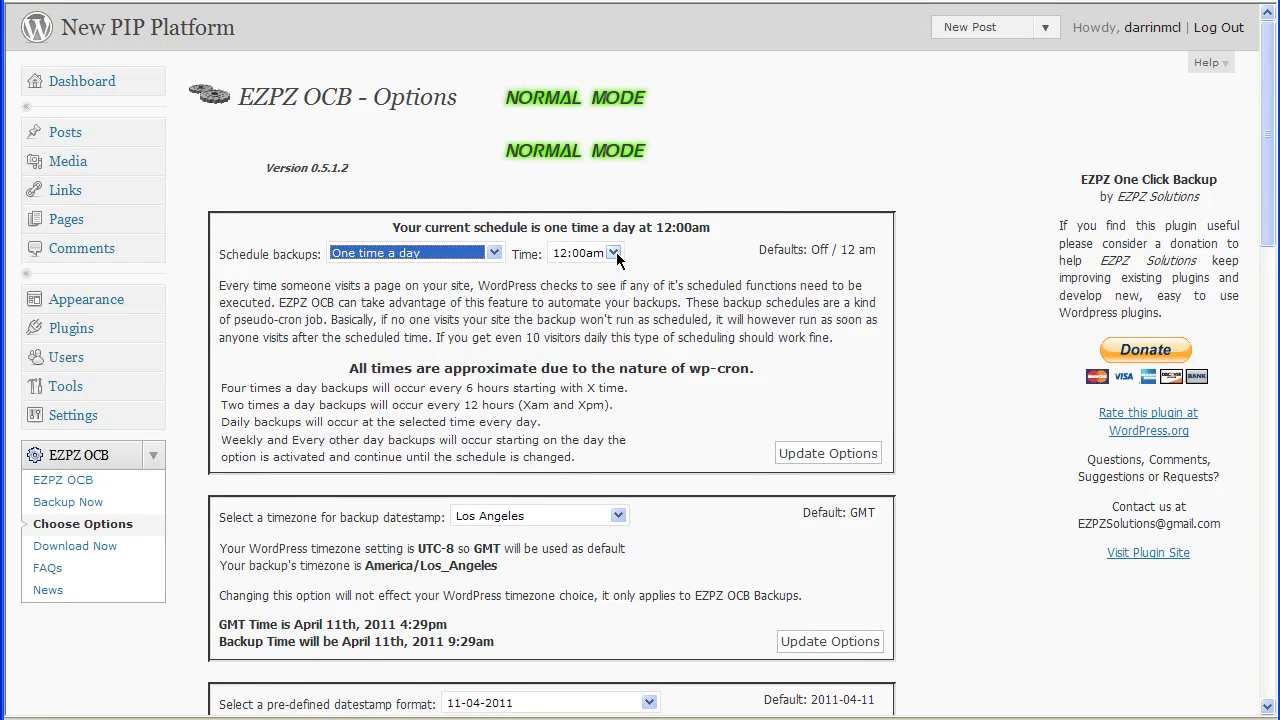
click(682, 267)
Step: Choose Los Angeles as the timezone for the backup datestamp
scroll(678, 300, down, 3)
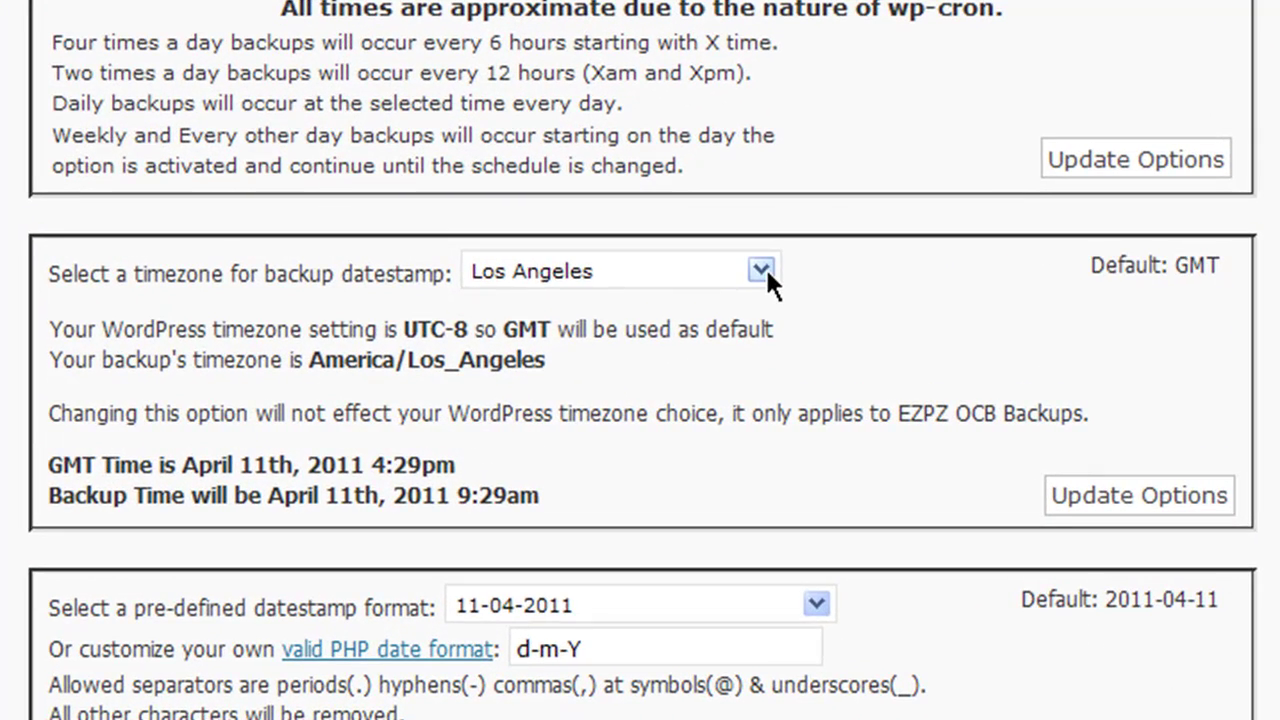
click(762, 270)
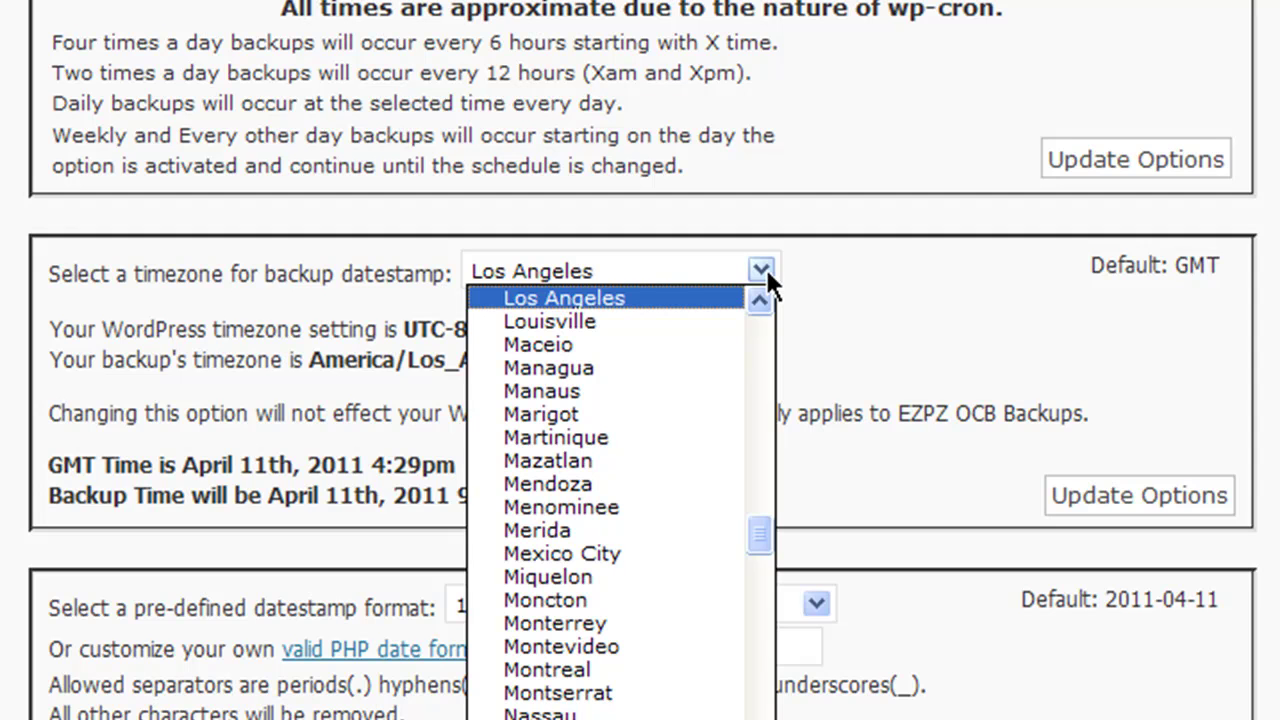
click(997, 259)
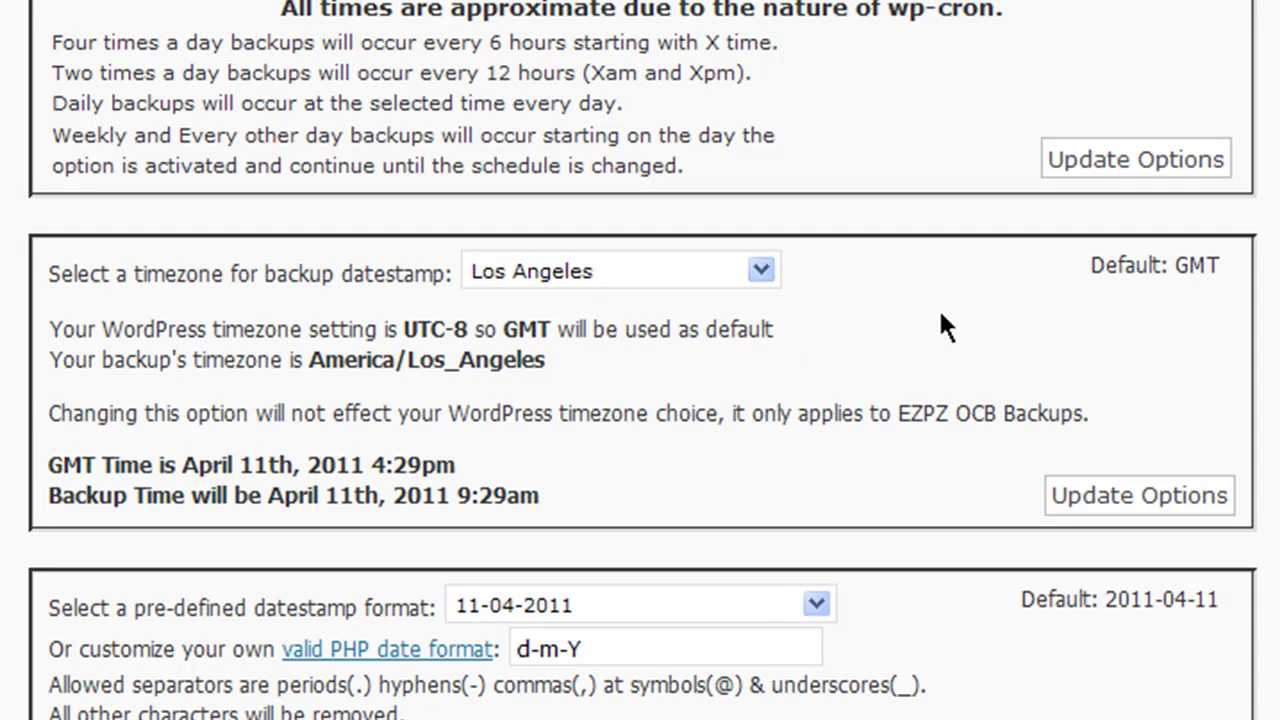
click(640, 279)
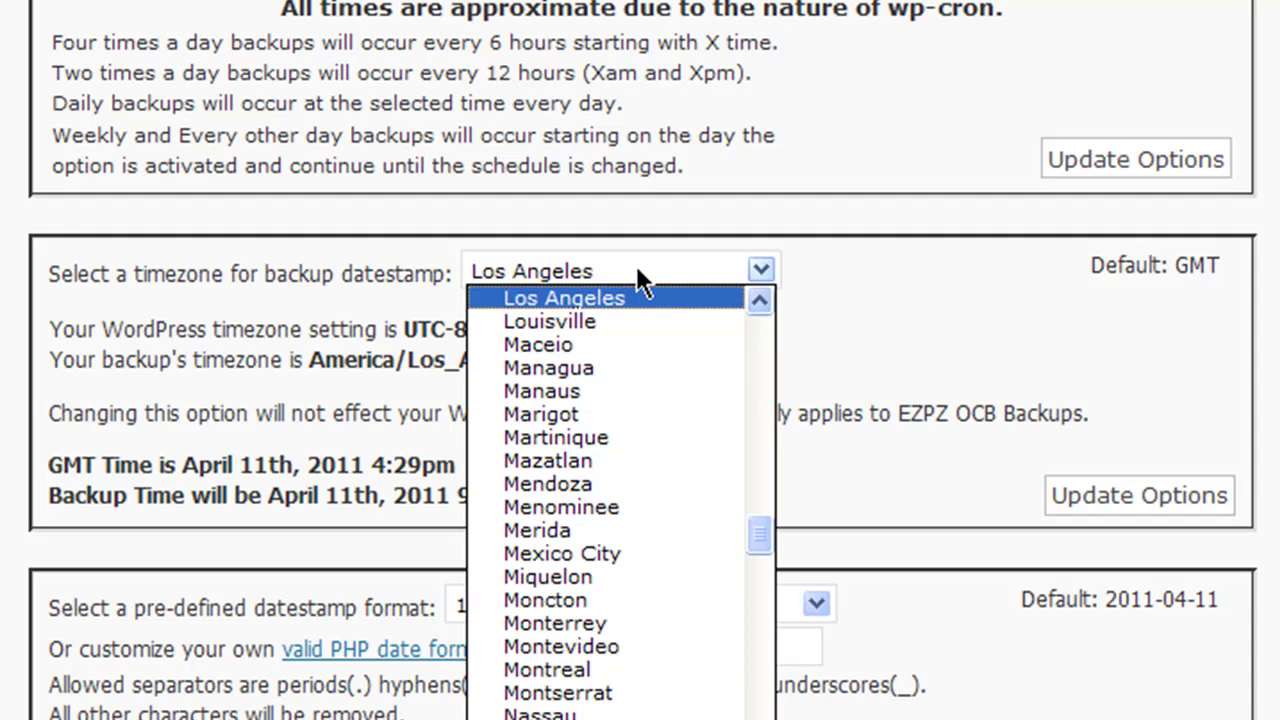
click(636, 265)
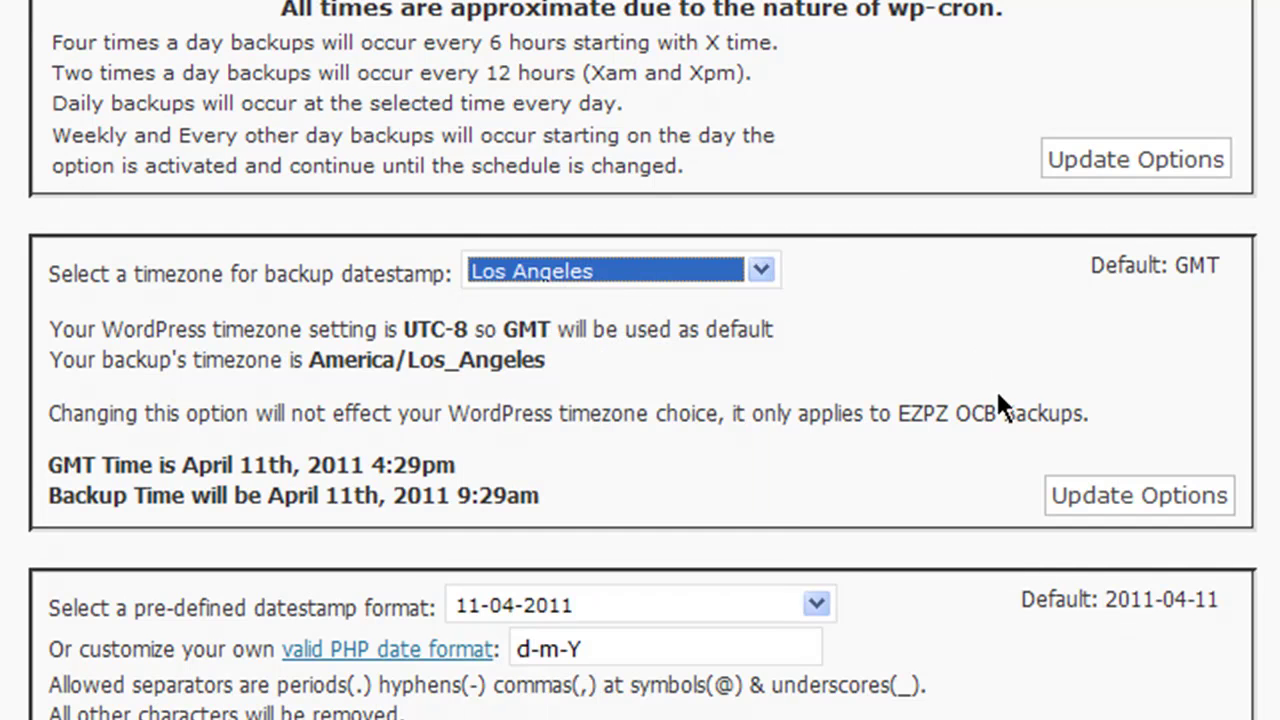
click(760, 269)
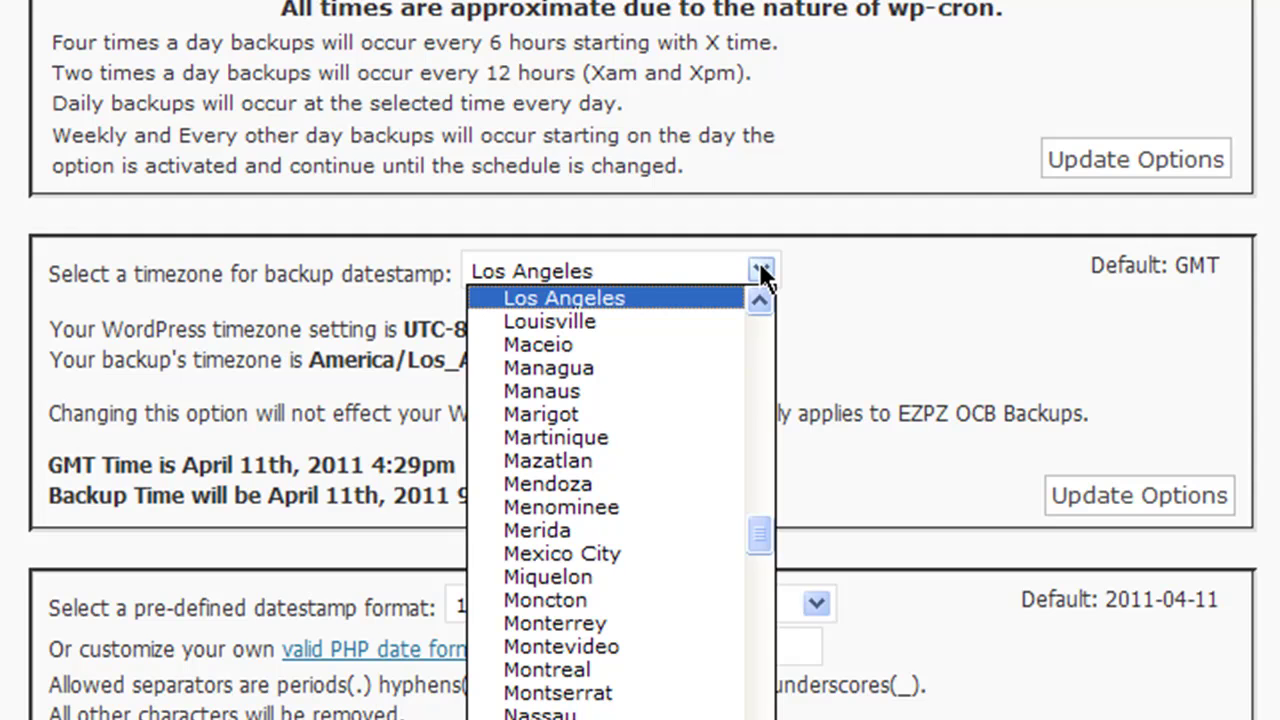
click(933, 314)
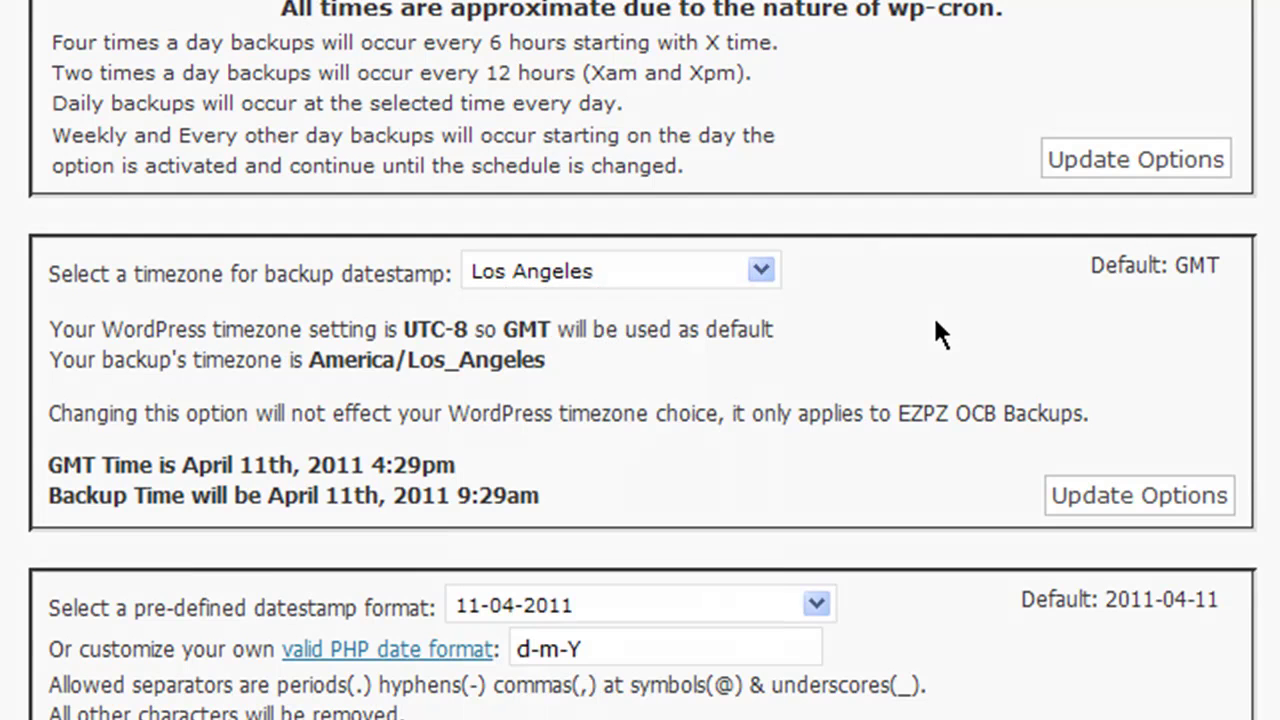
click(1177, 500)
Step: Review the remaining backup options, including datestamp format, database tables, excluded folders, web access, server speed and status display styling
scroll(1076, 445, down, 3)
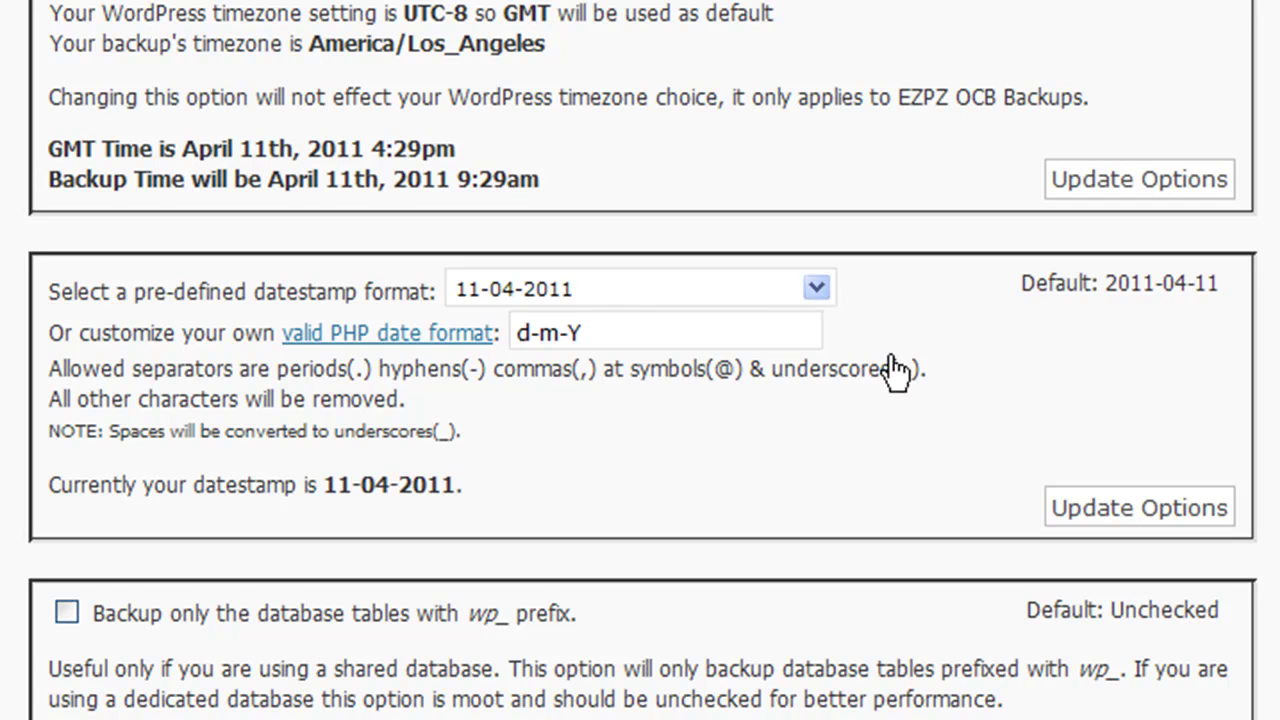
scroll(1032, 369, down, 10)
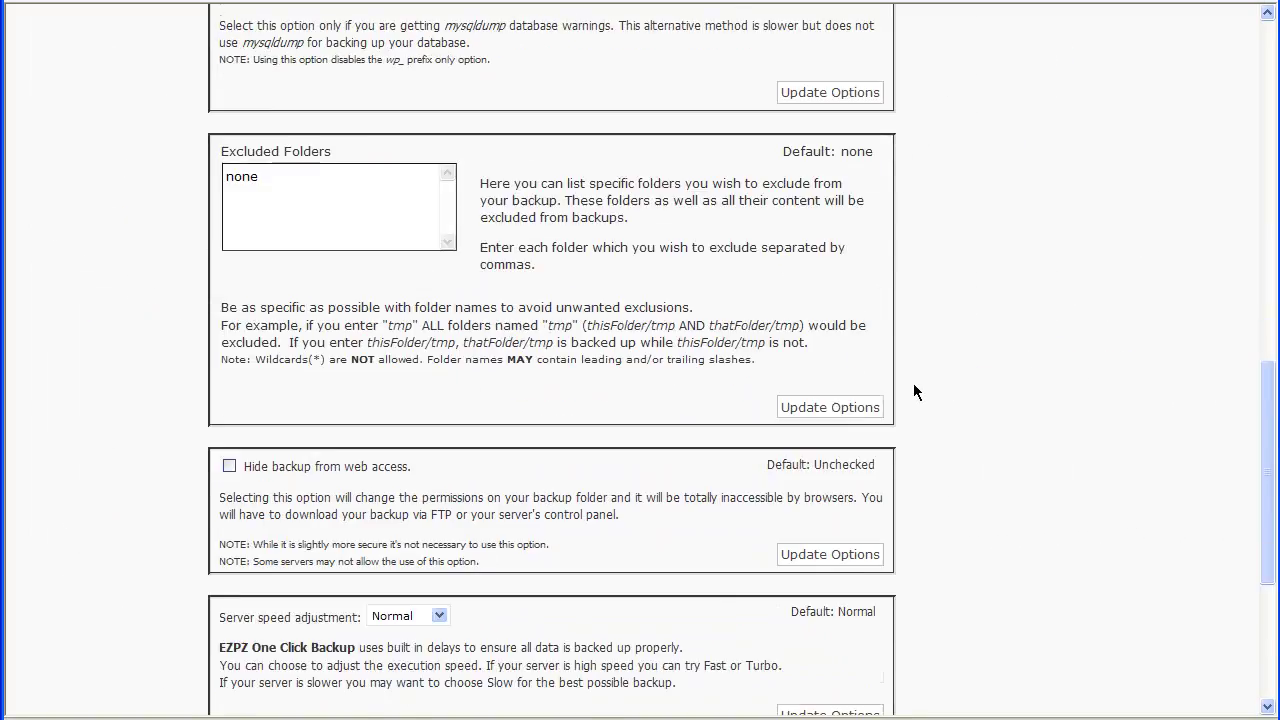
scroll(913, 392, down, 5)
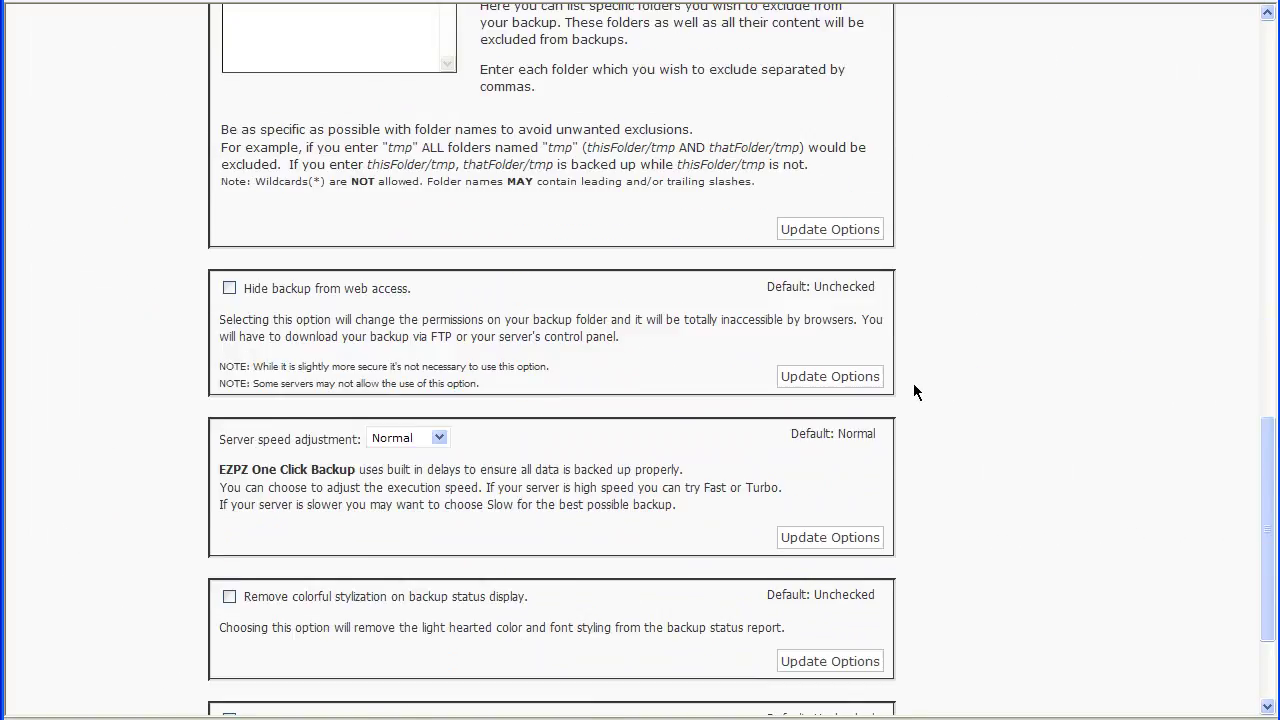
scroll(914, 385, up, 20)
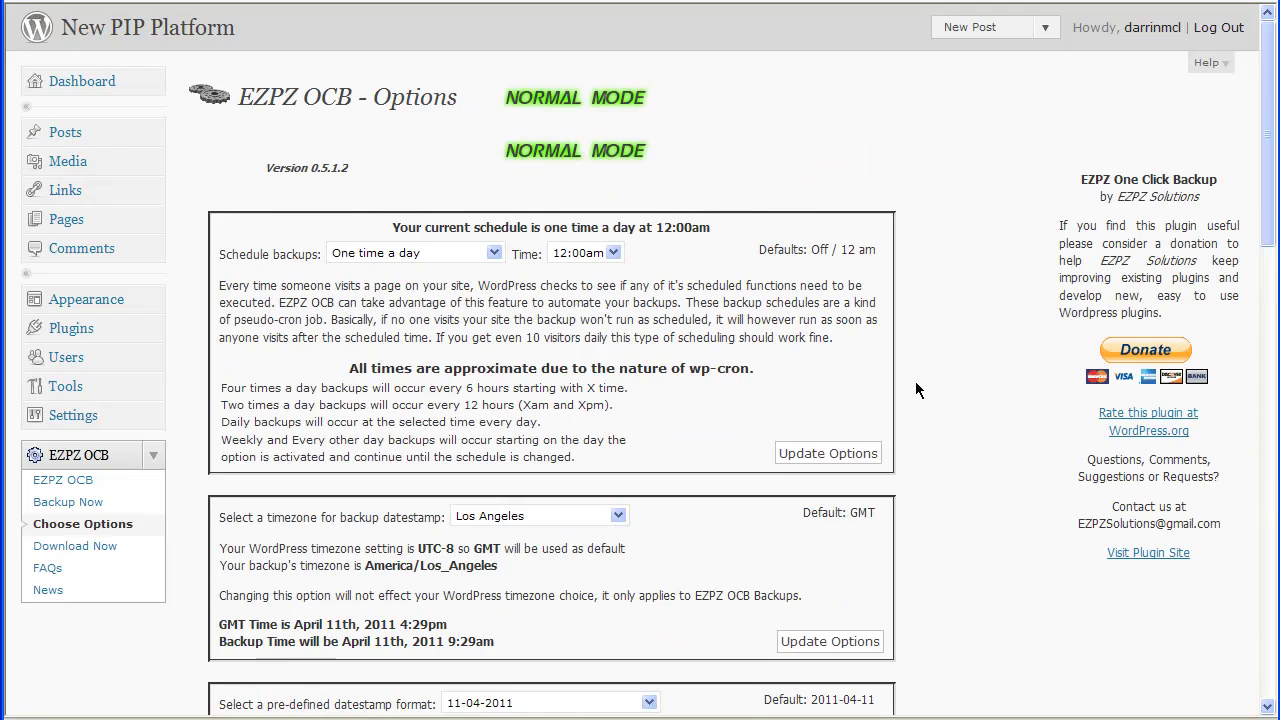
scroll(925, 383, down, 20)
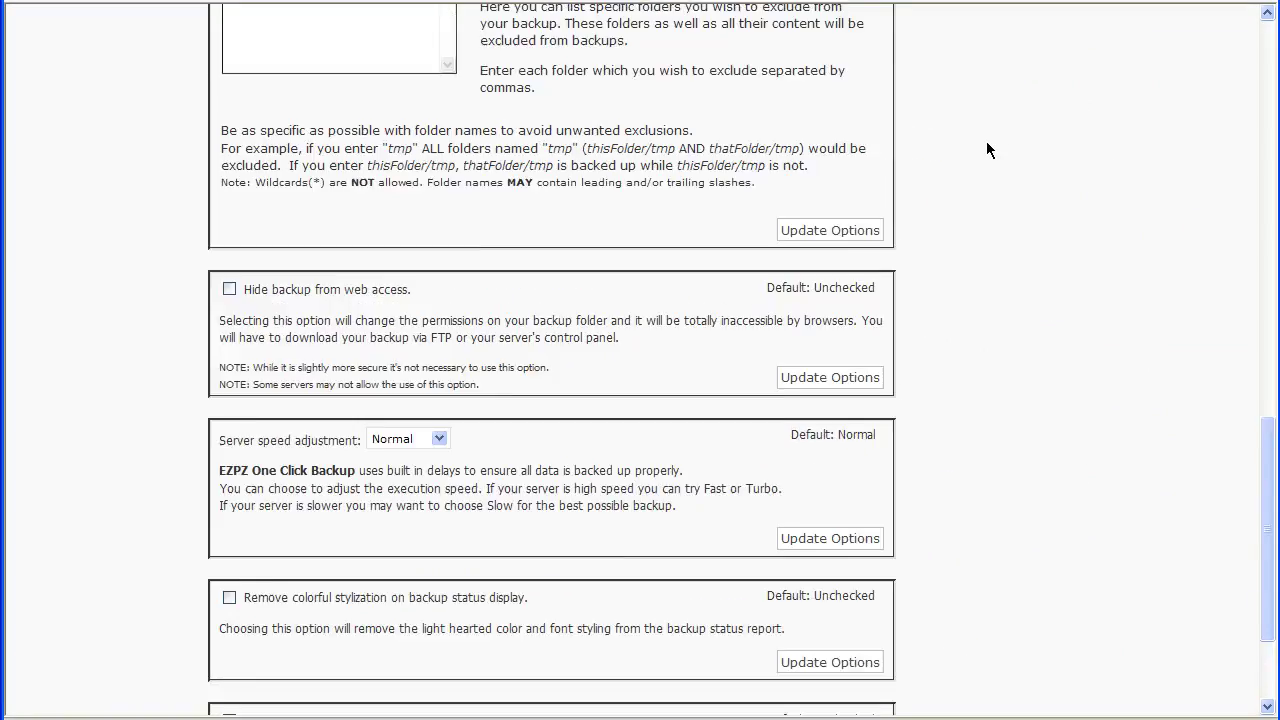
scroll(986, 150, up, 15)
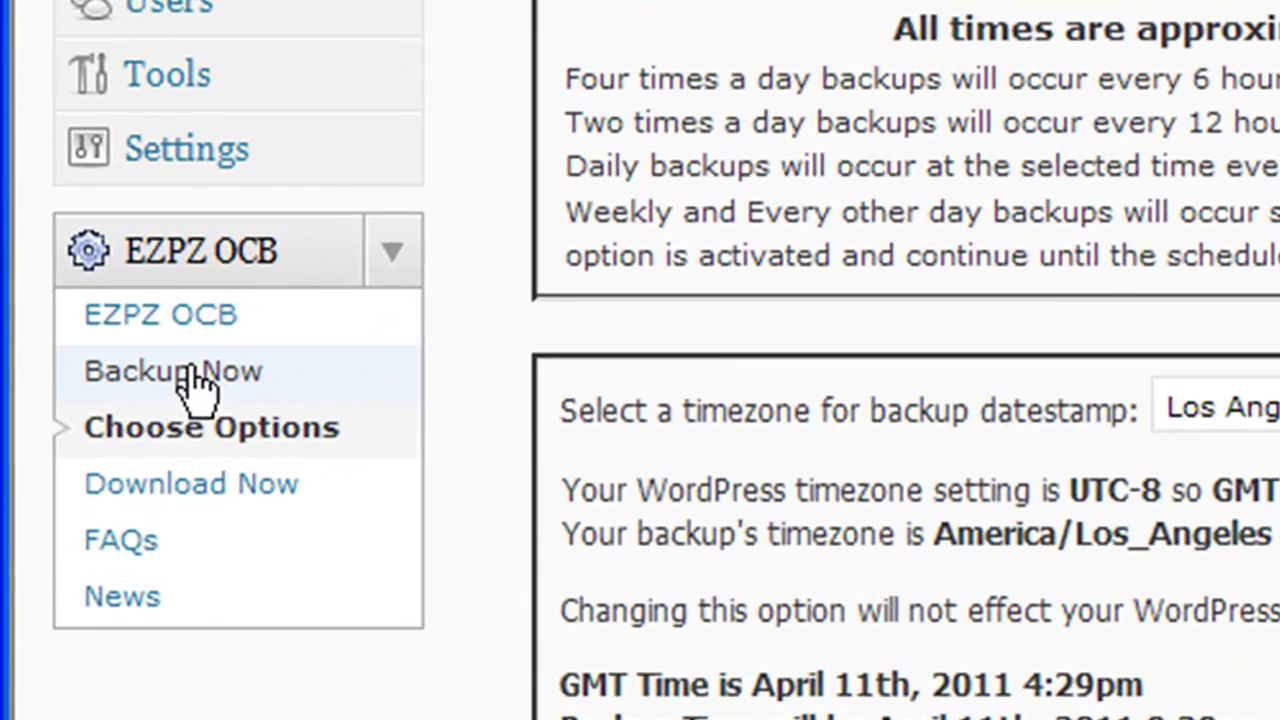
Step: Run an immediate EZPZ OCB backup of the New PIP Platform site
click(68, 503)
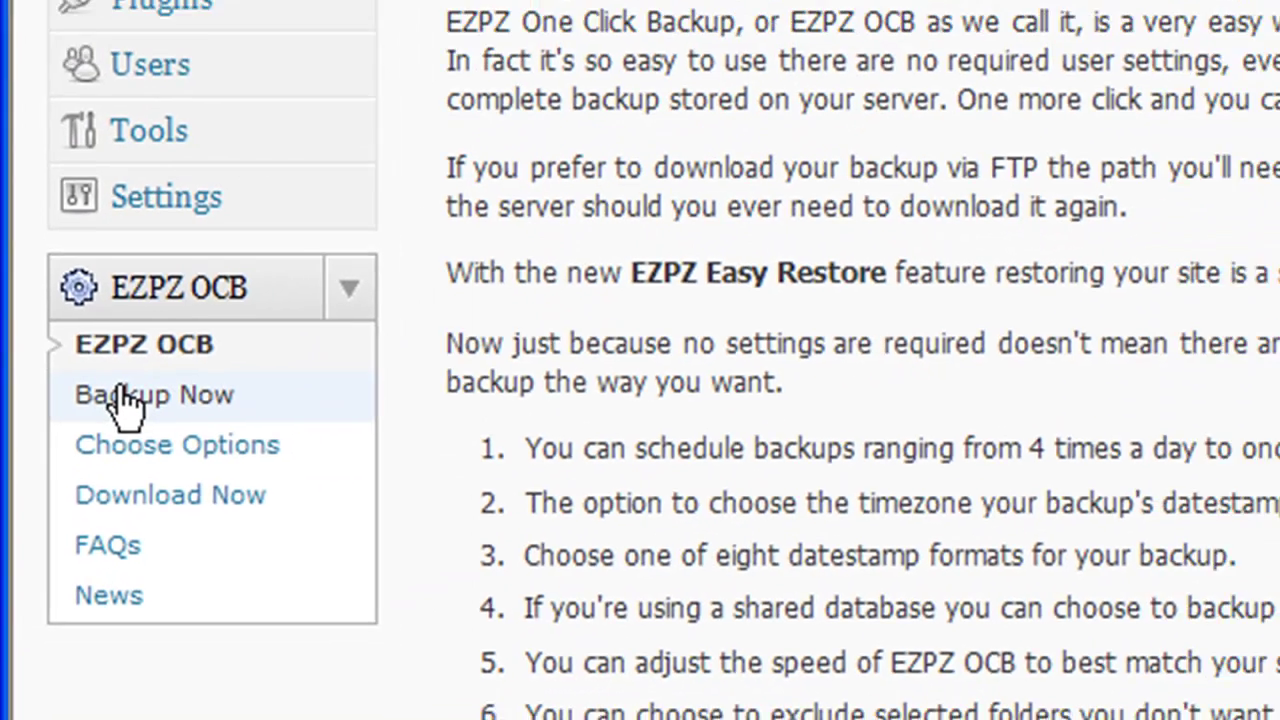
click(140, 378)
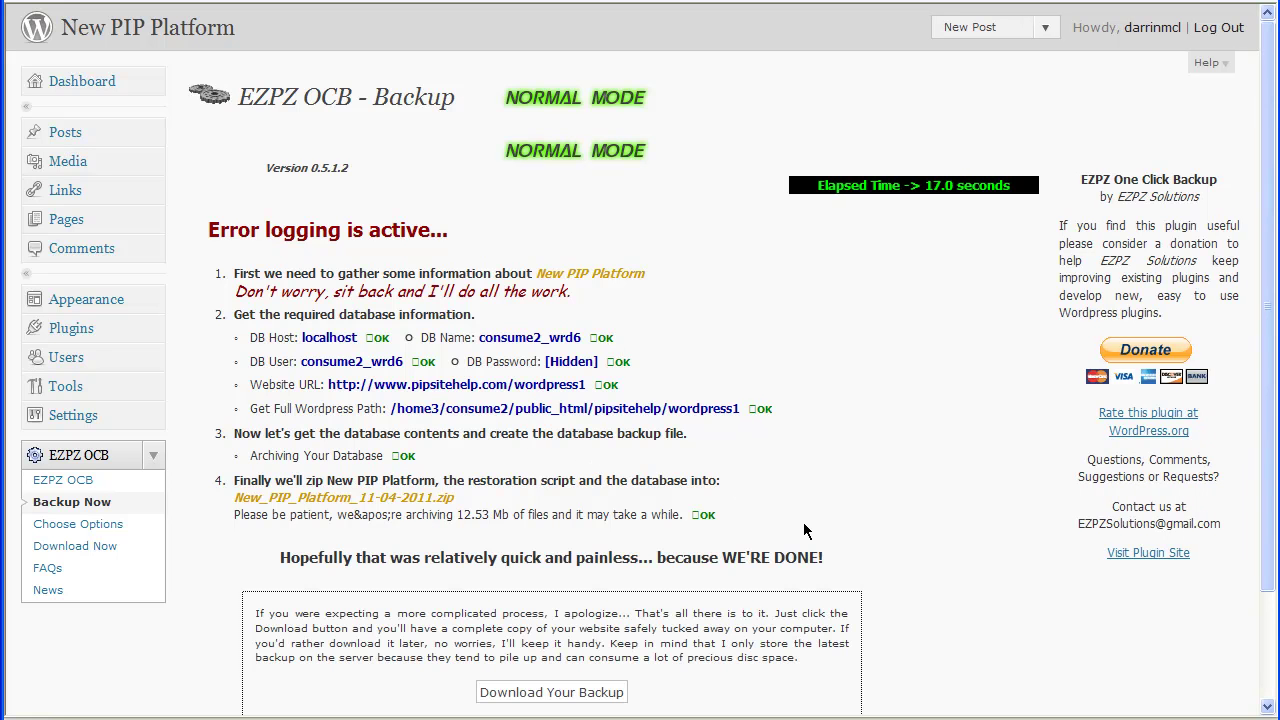
Step: Highlight the server path given for downloading the finished backup zip via FTP, and clear the selection after reading it
scroll(904, 533, down, 2)
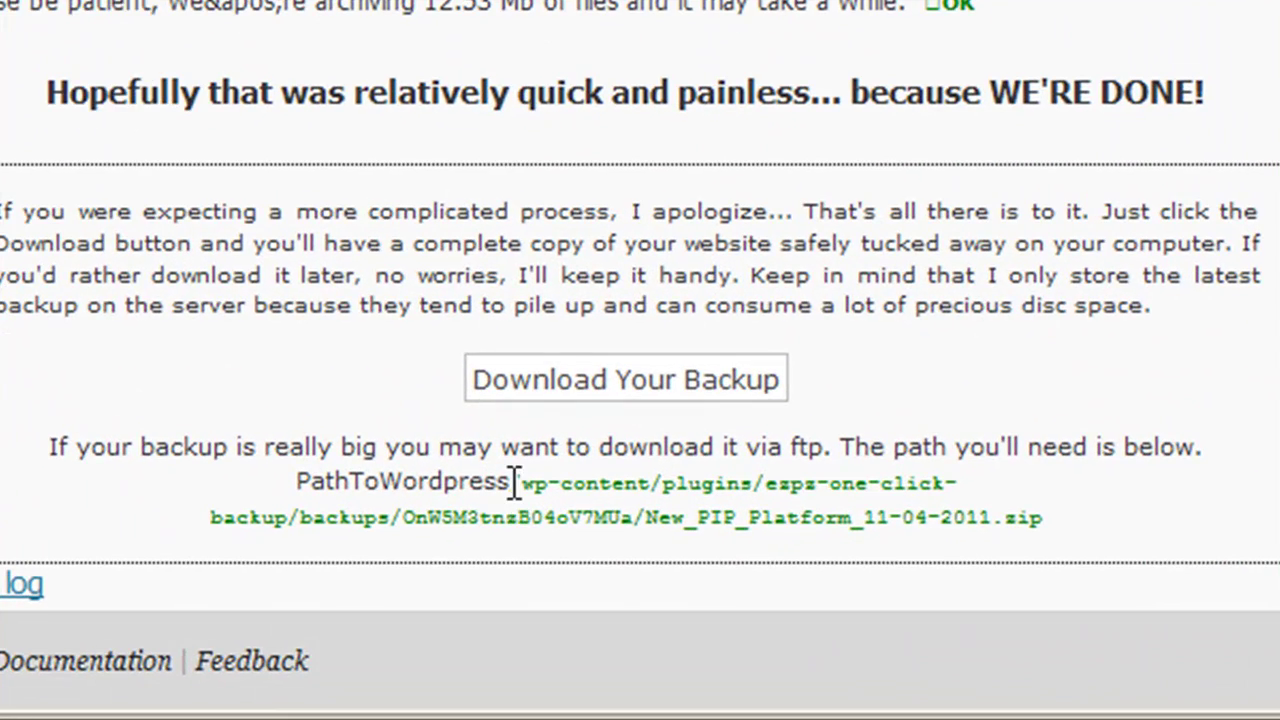
drag(515, 485, 1092, 520)
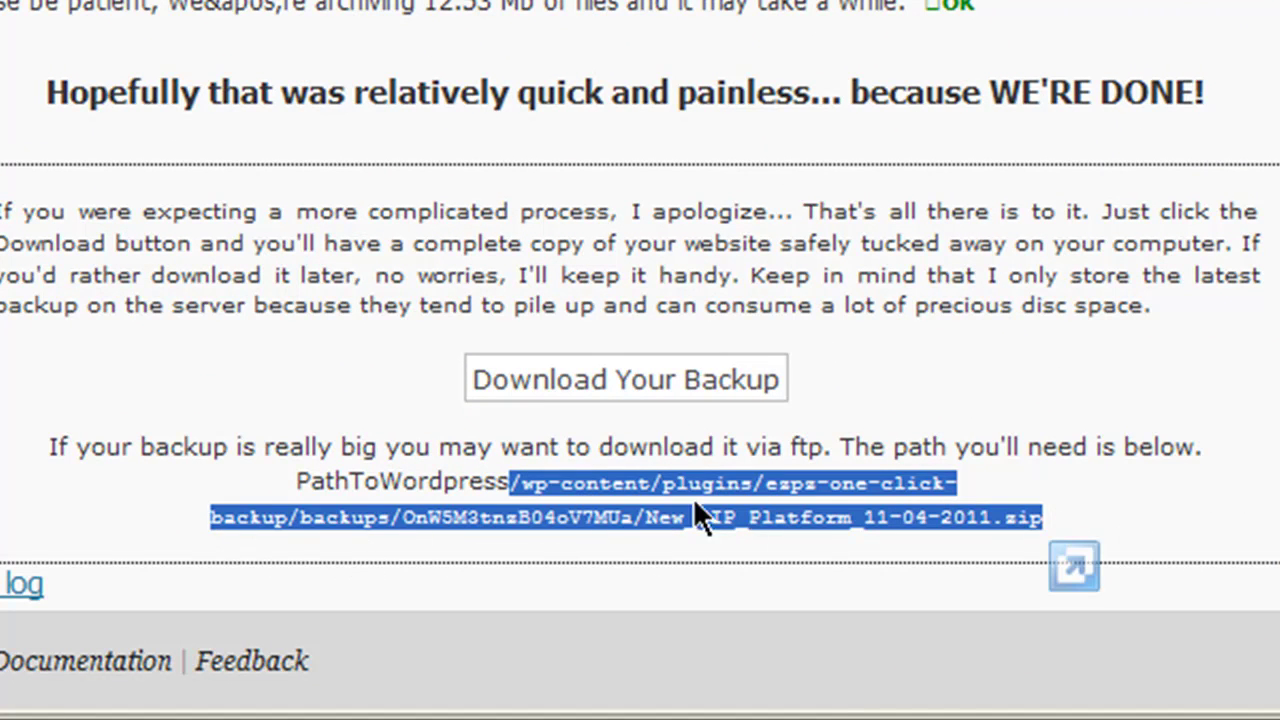
click(474, 483)
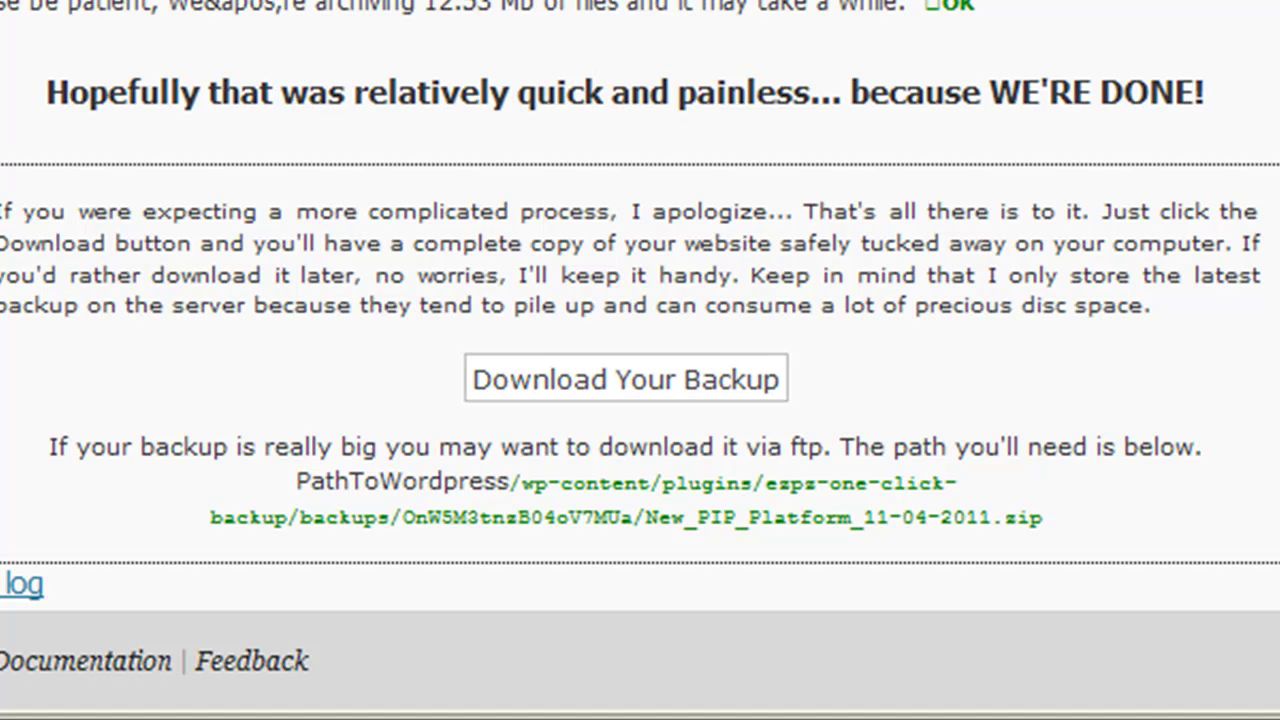
Step: Download the finished backup and save it to the computer as New_PIP_Platform_11-04-2011.zip
click(624, 382)
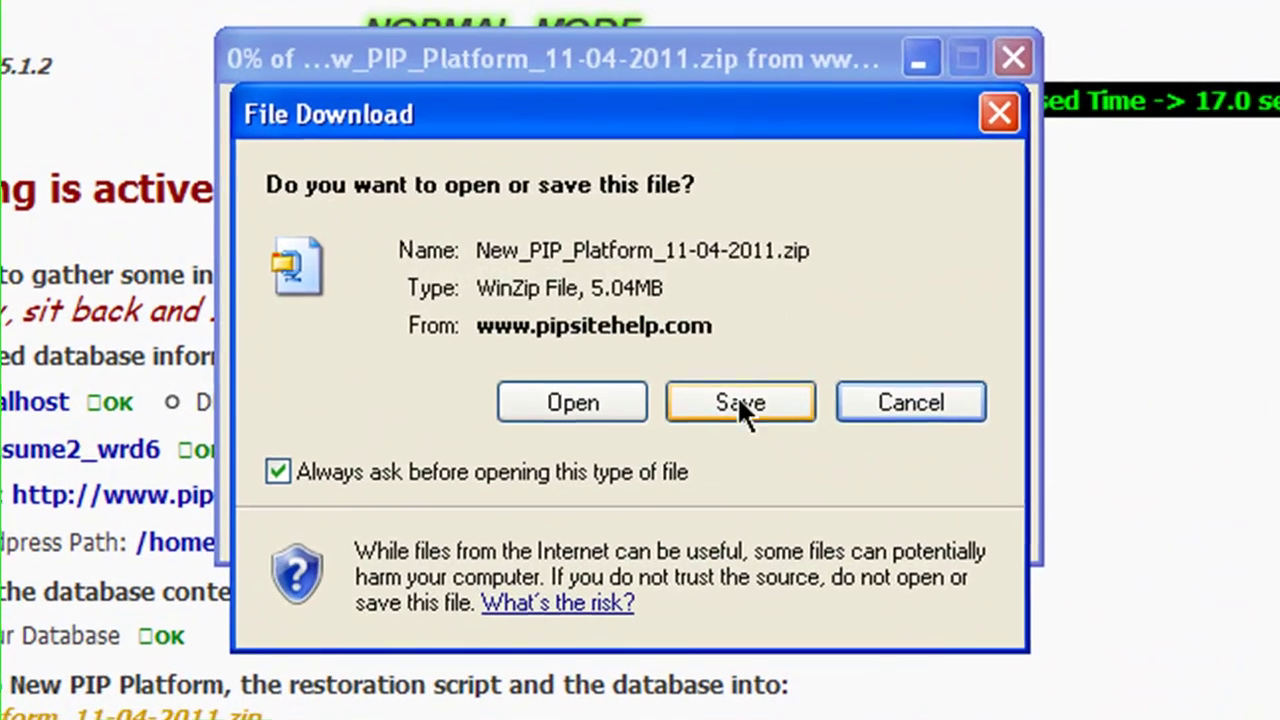
click(714, 365)
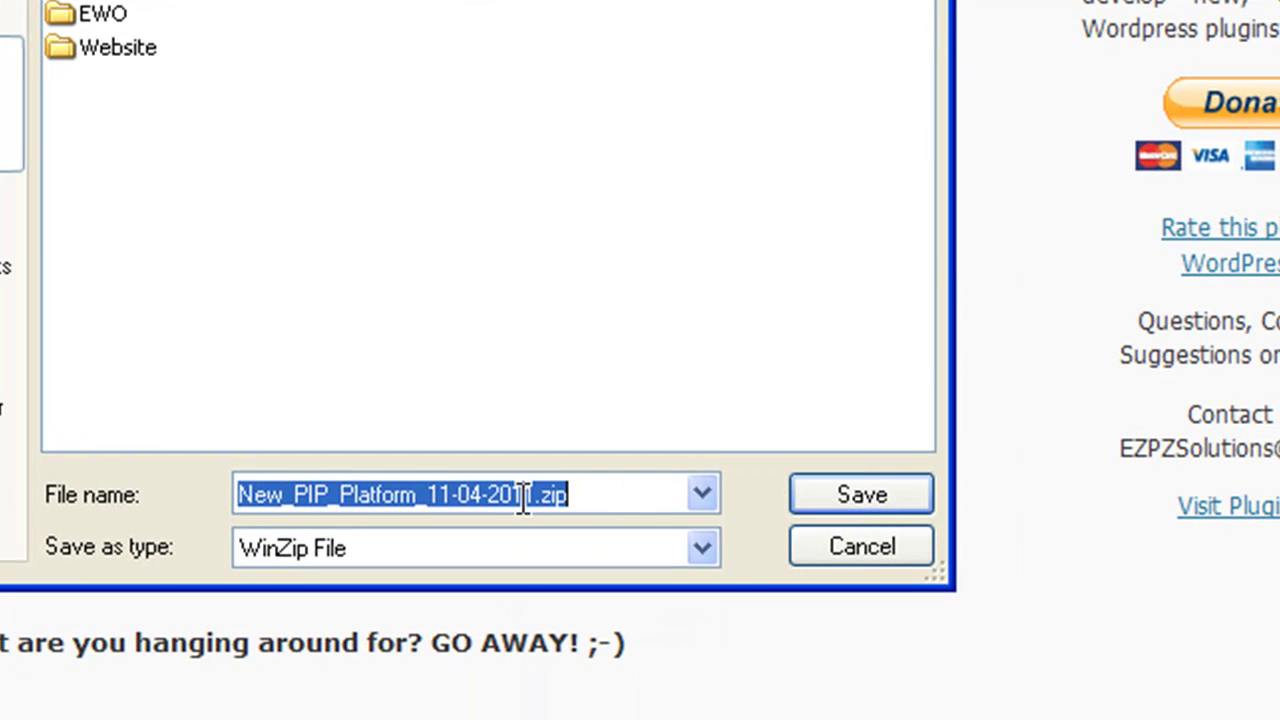
click(477, 499)
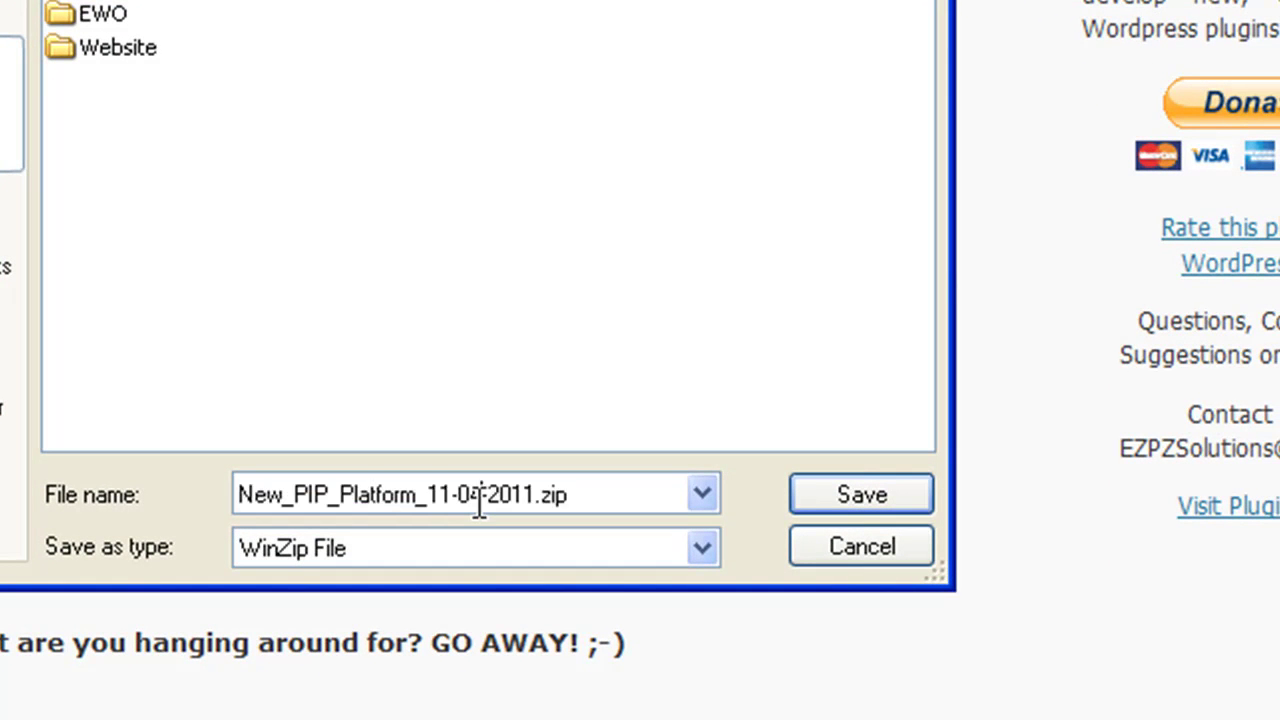
drag(436, 497, 535, 497)
click(887, 495)
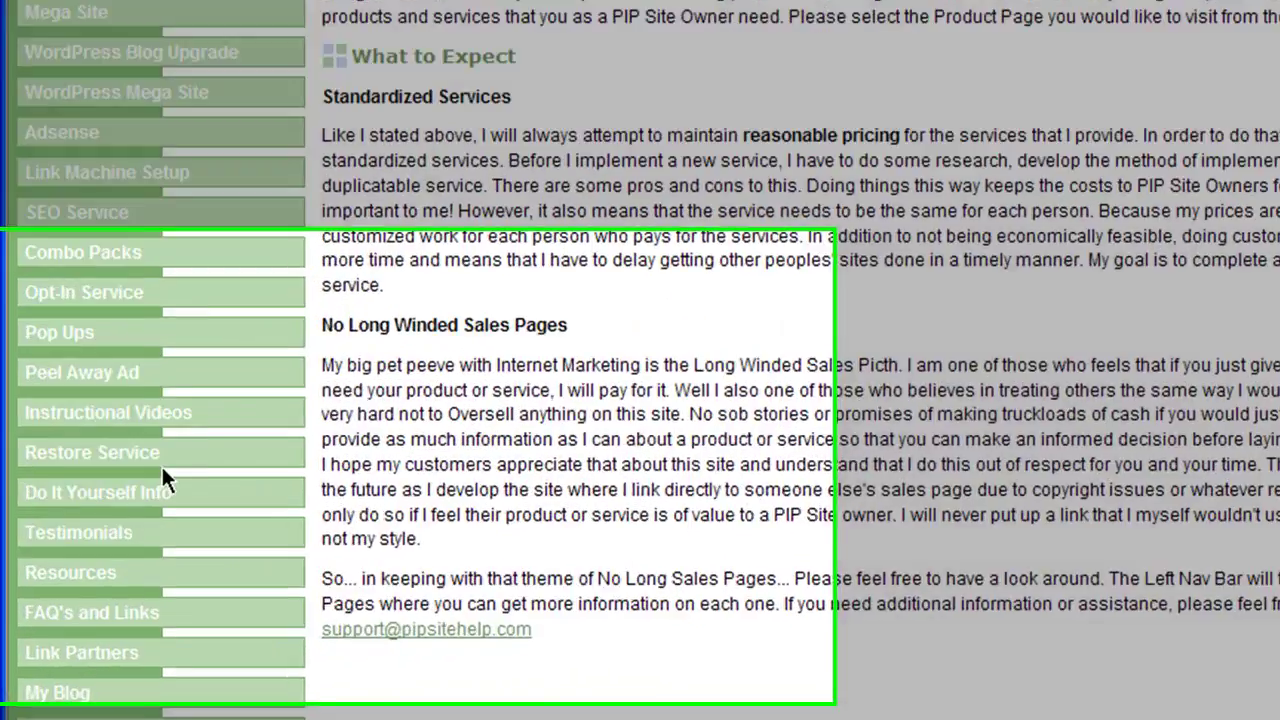
Step: Open the Restore Service page of the PIP Site Help website
click(160, 458)
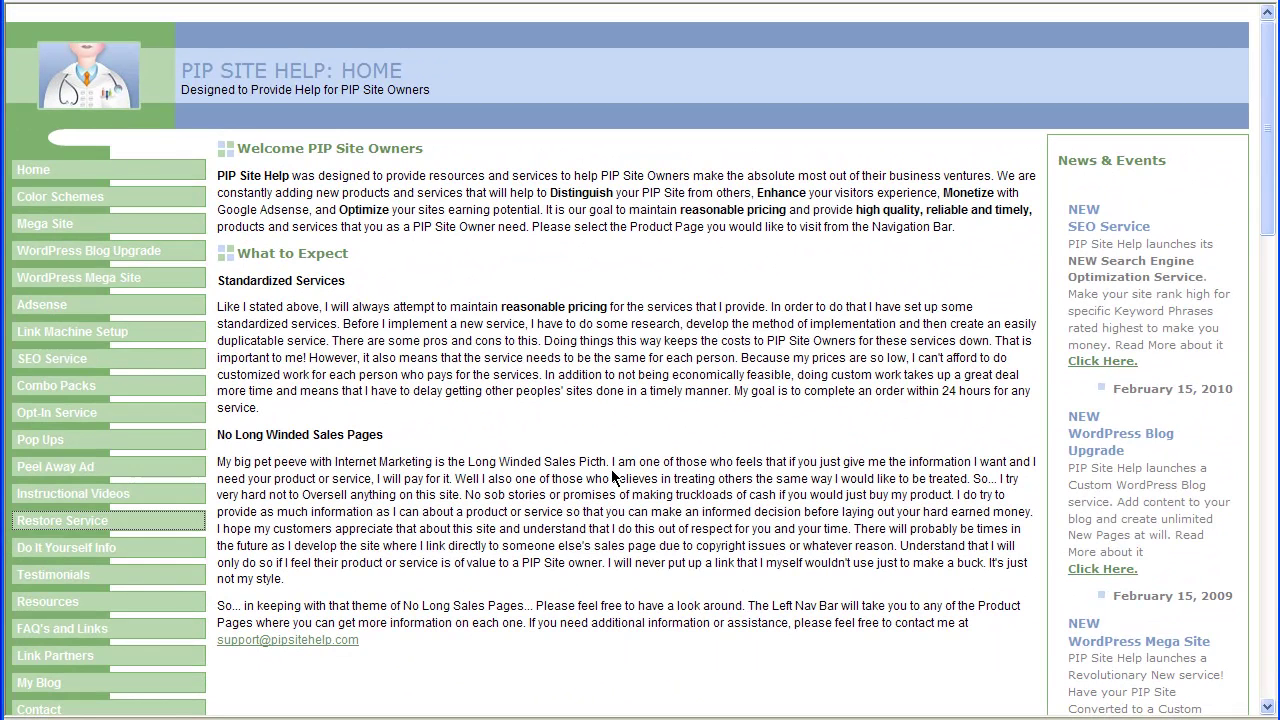